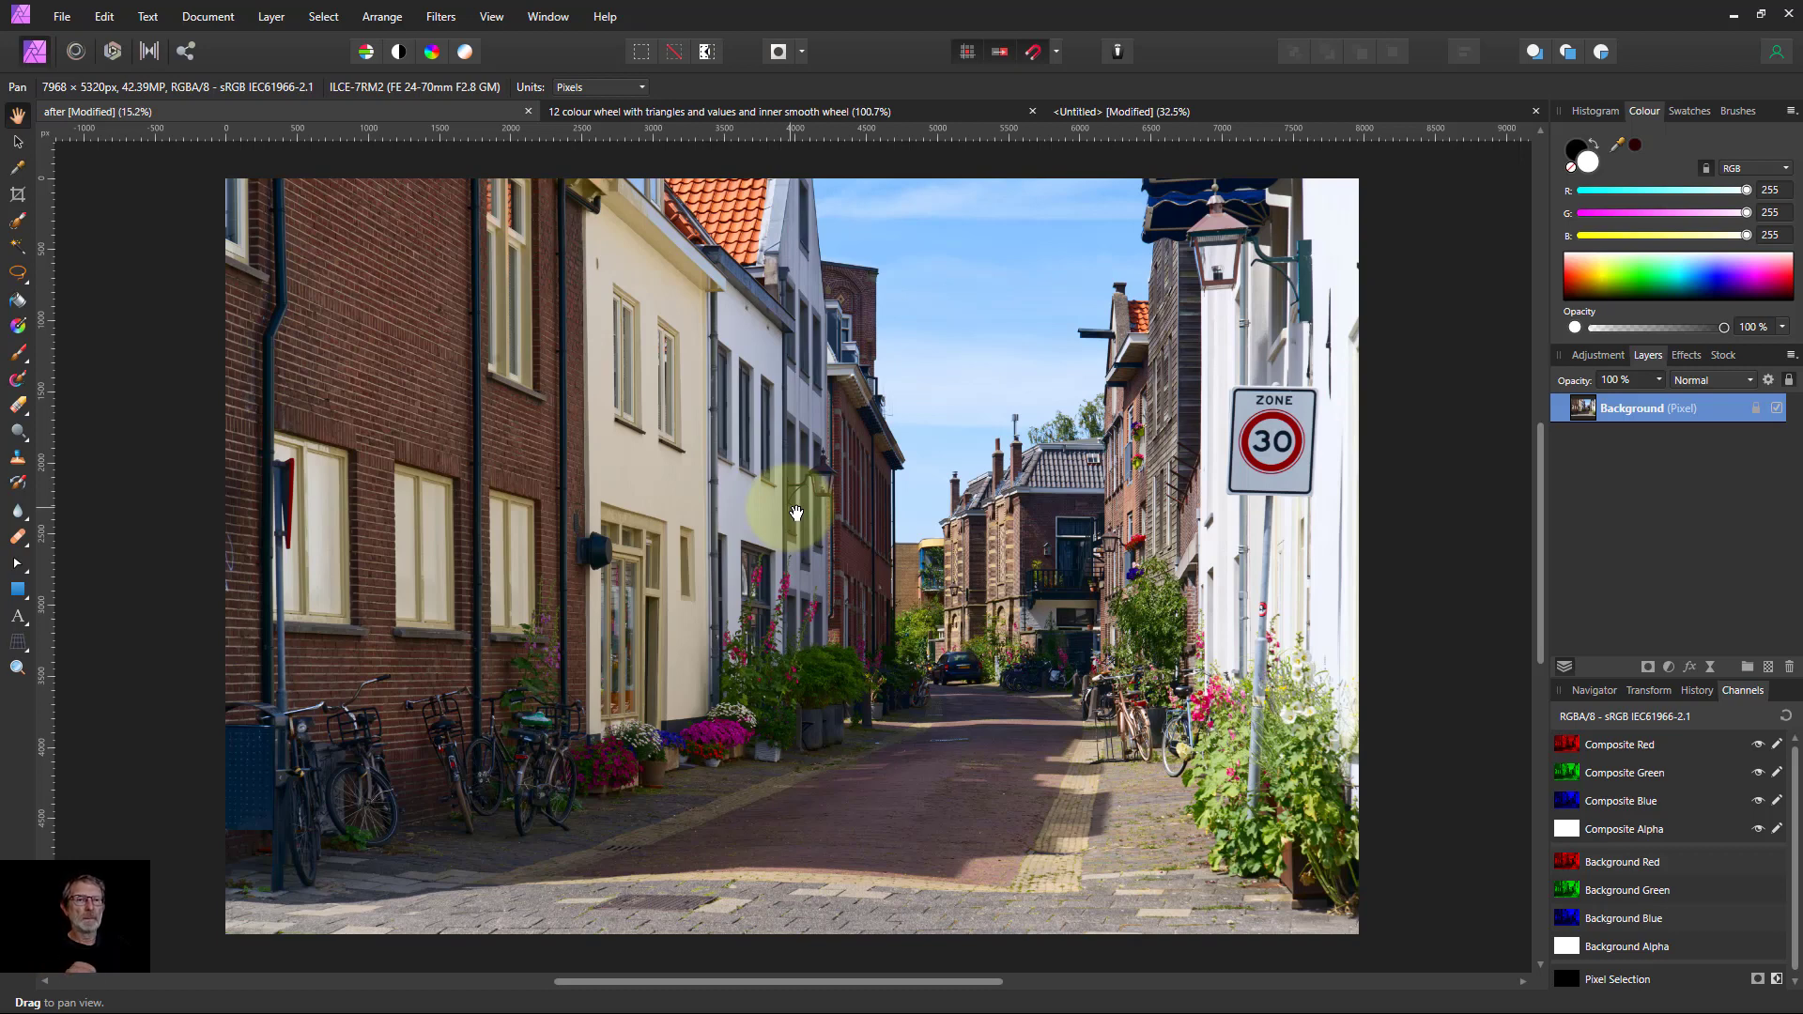
Review the colour wheel document, then switch to the blank Untitled document with its rectangle
{"action": "left_click", "coordinate": [769, 114]}
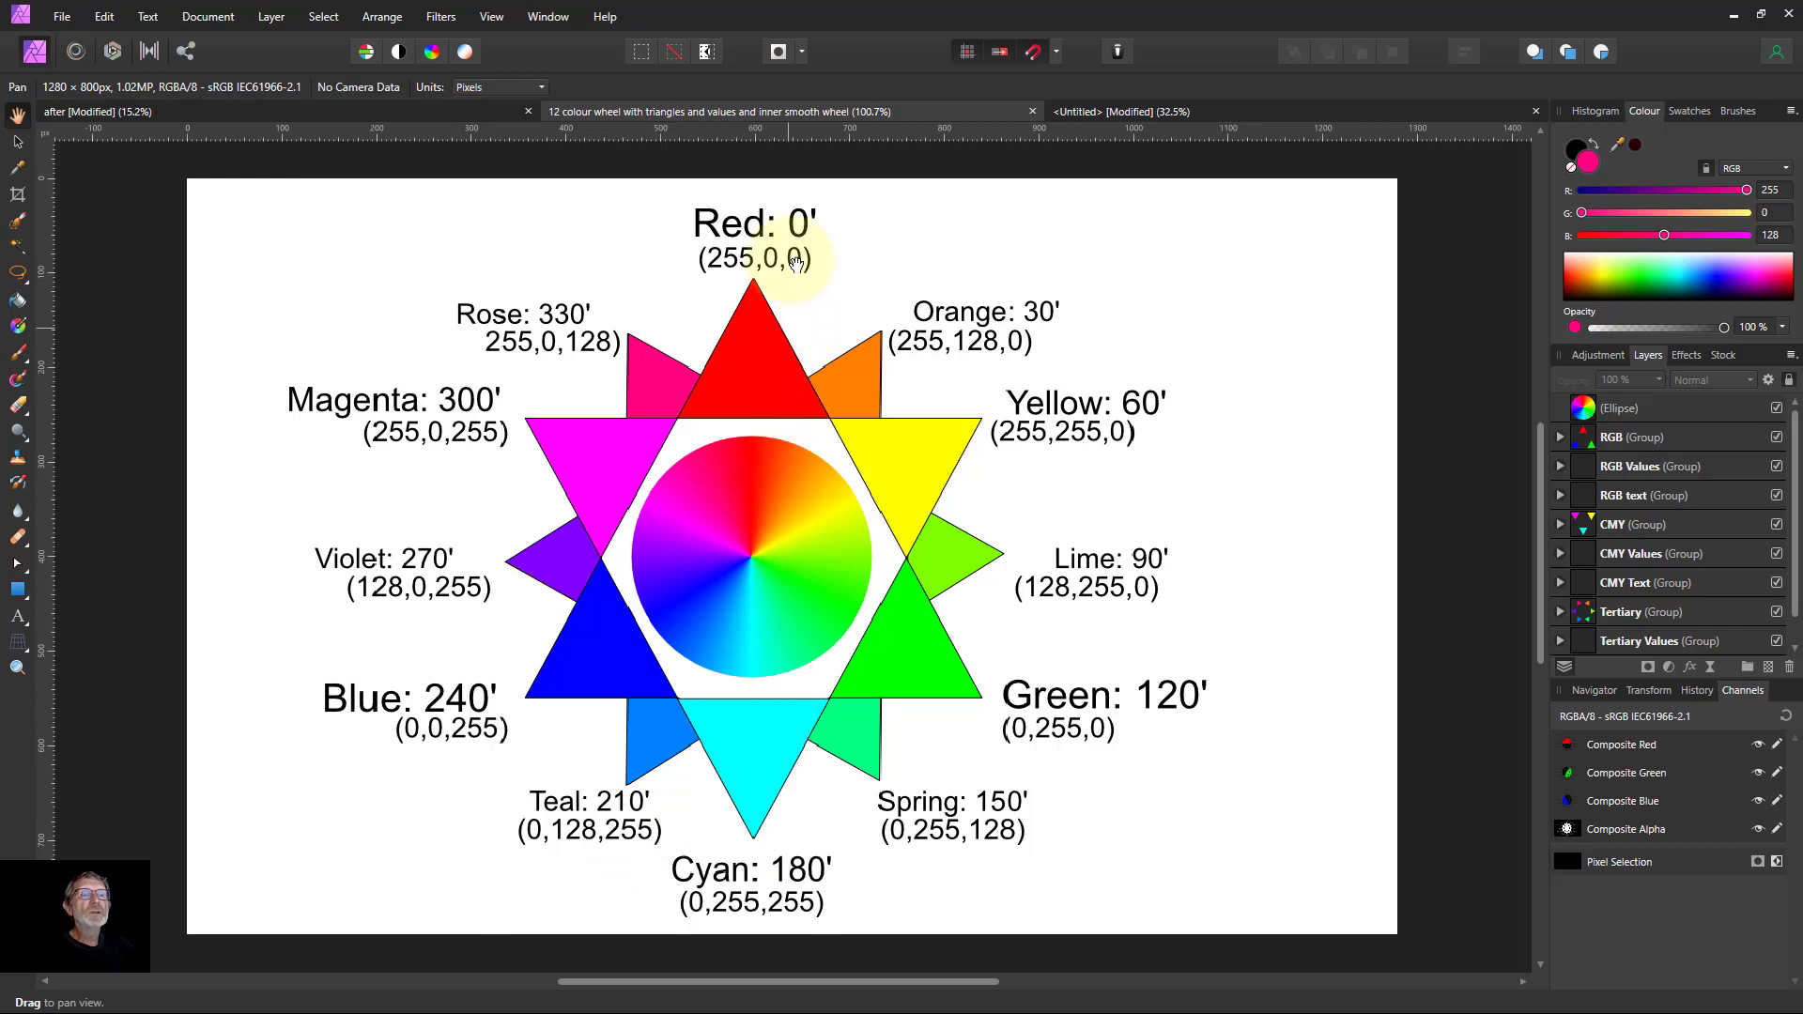
{"action": "left_click", "coordinate": [1209, 114]}
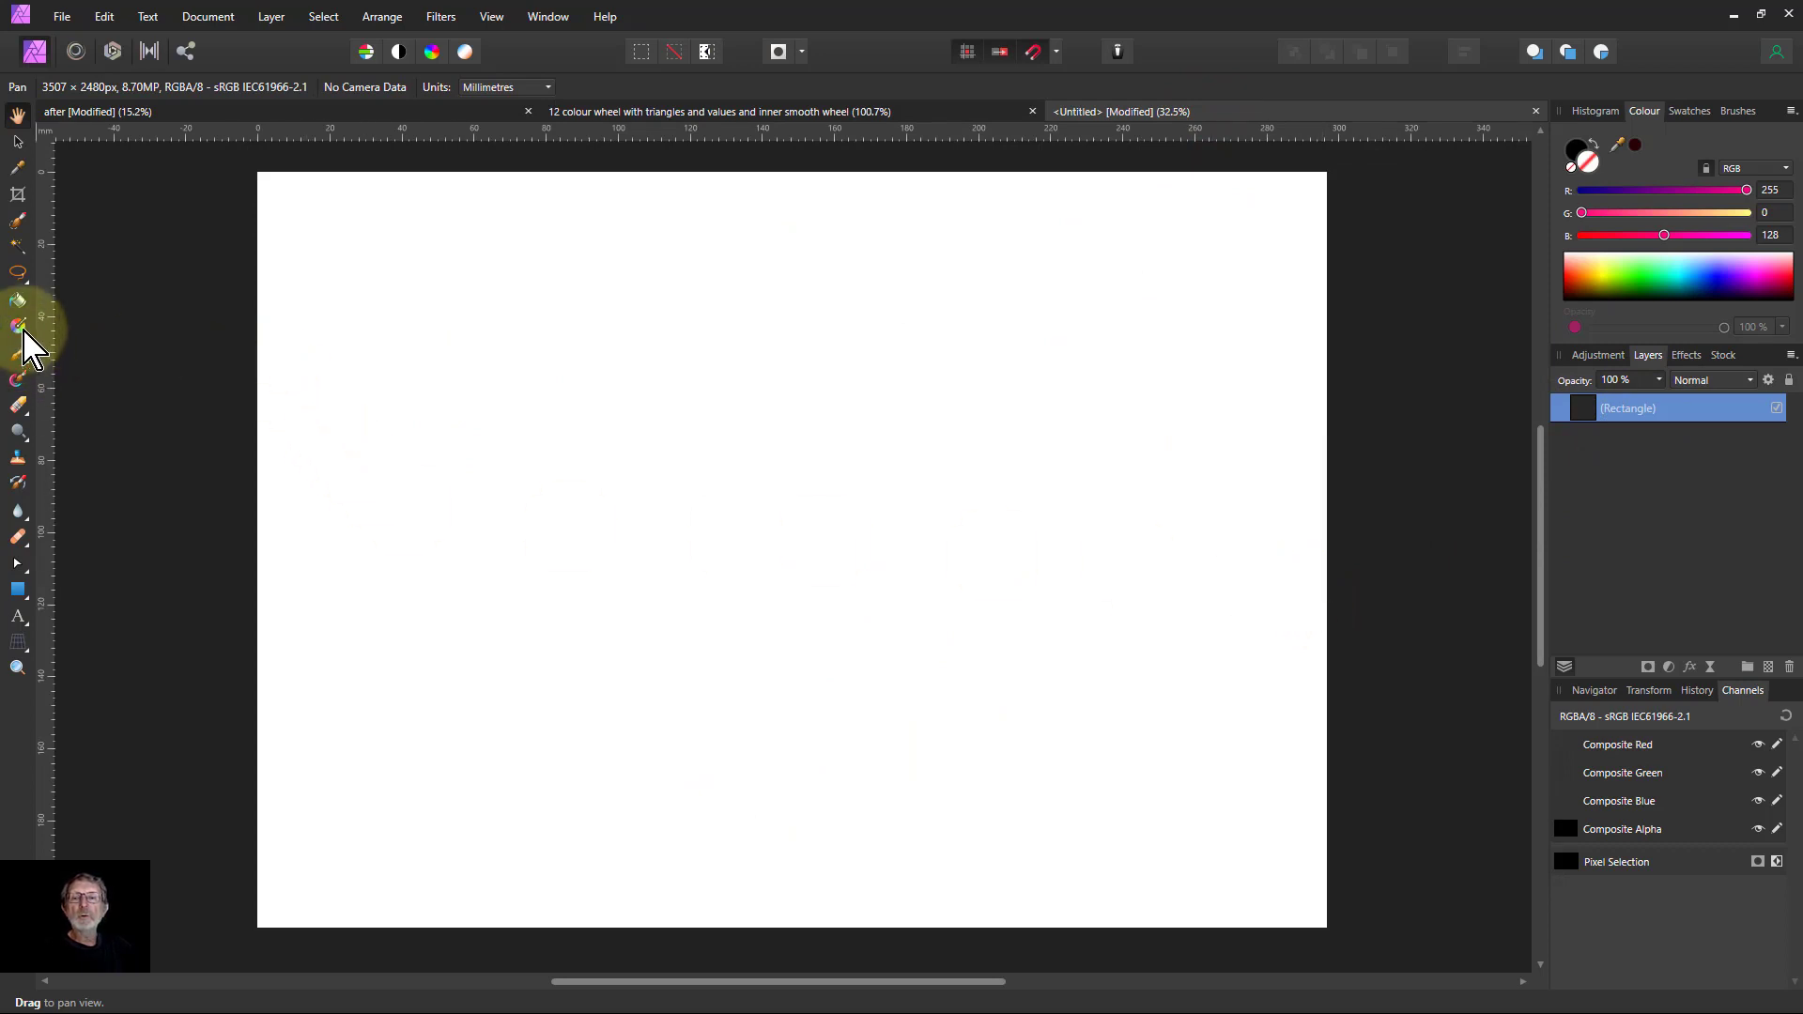
Fill the rectangle with a left-to-right white-to-black linear gradient using the Fill tool
{"action": "left_click", "coordinate": [18, 326]}
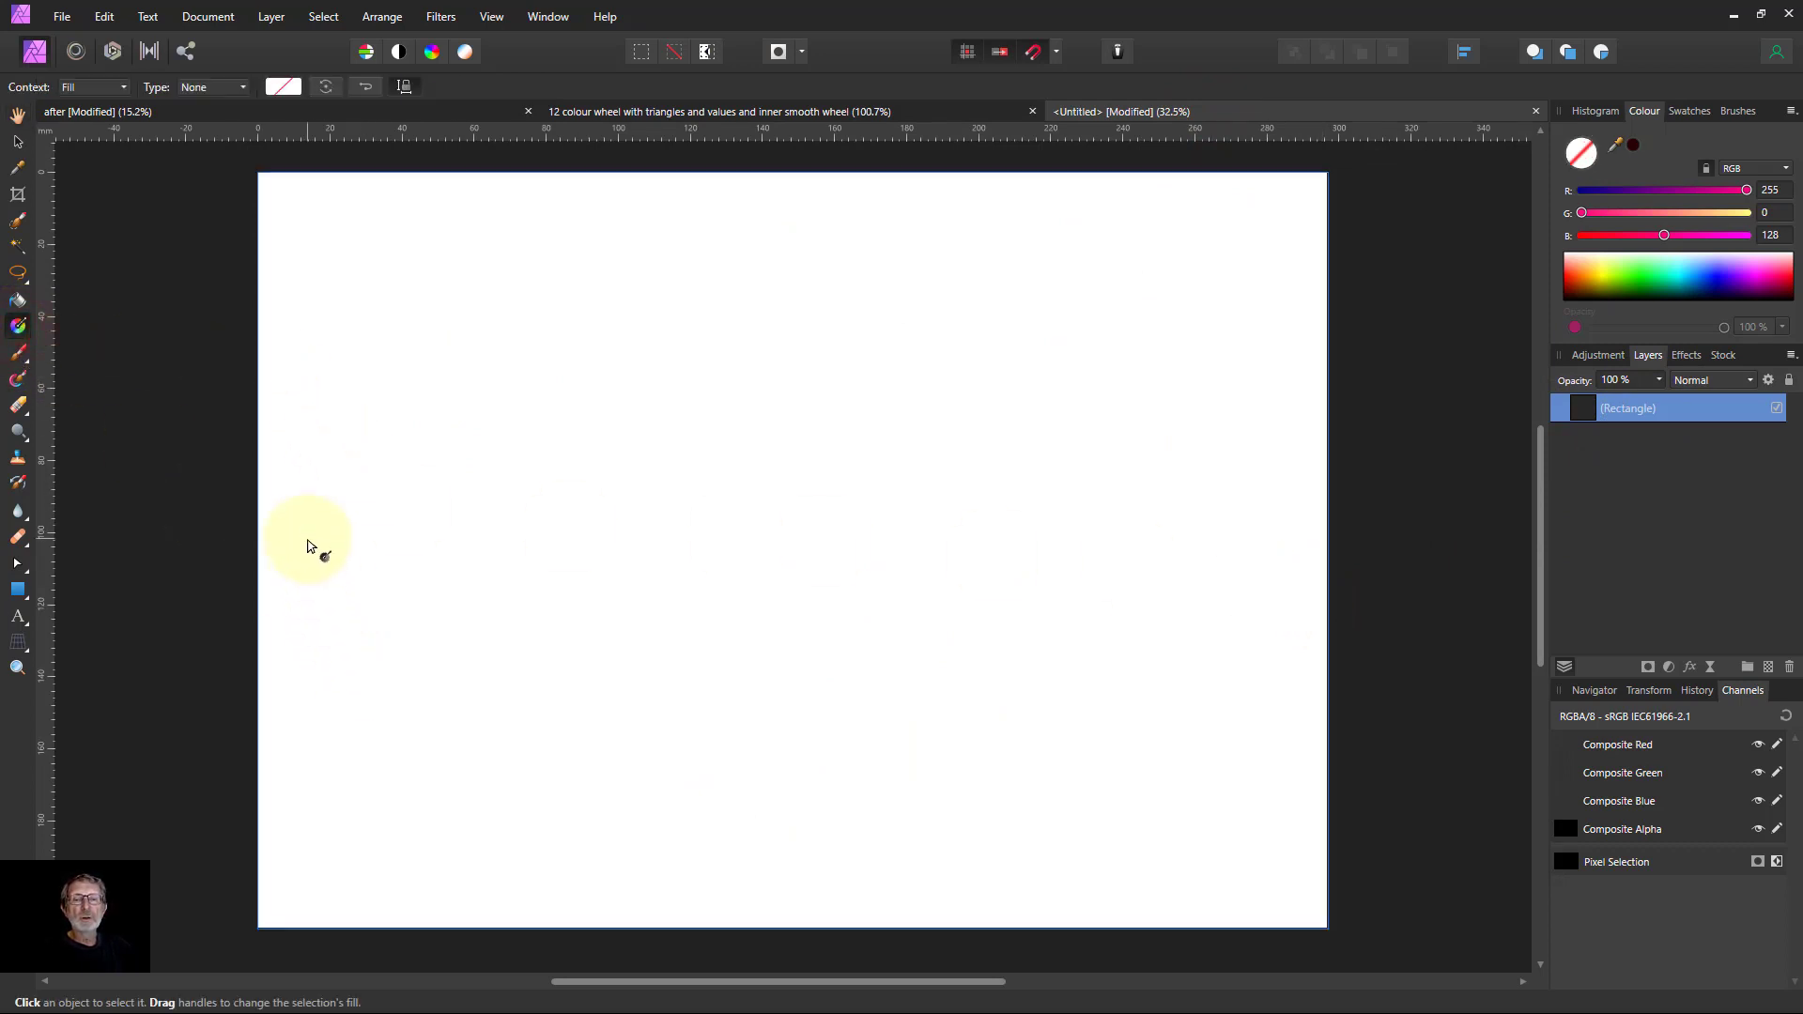
{"action": "left_click_drag", "start_coordinate": [310, 546], "coordinate": [1328, 552]}
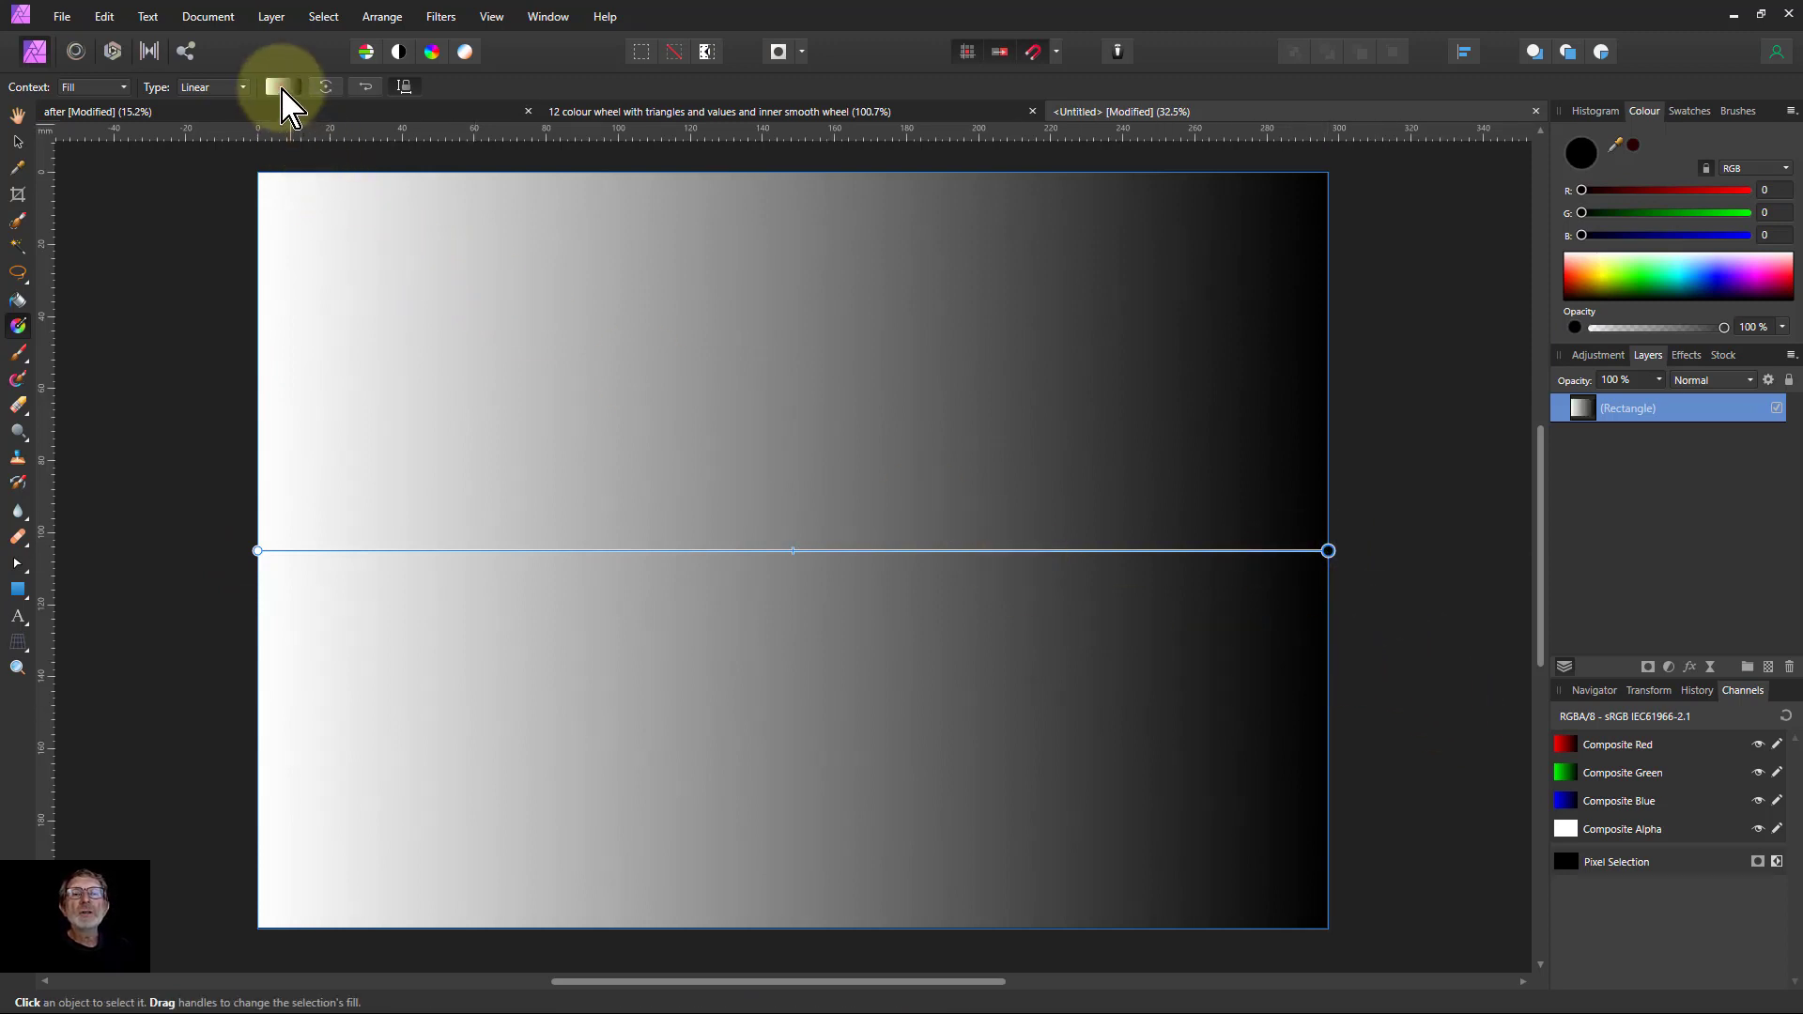
{"action": "left_click", "coordinate": [279, 88]}
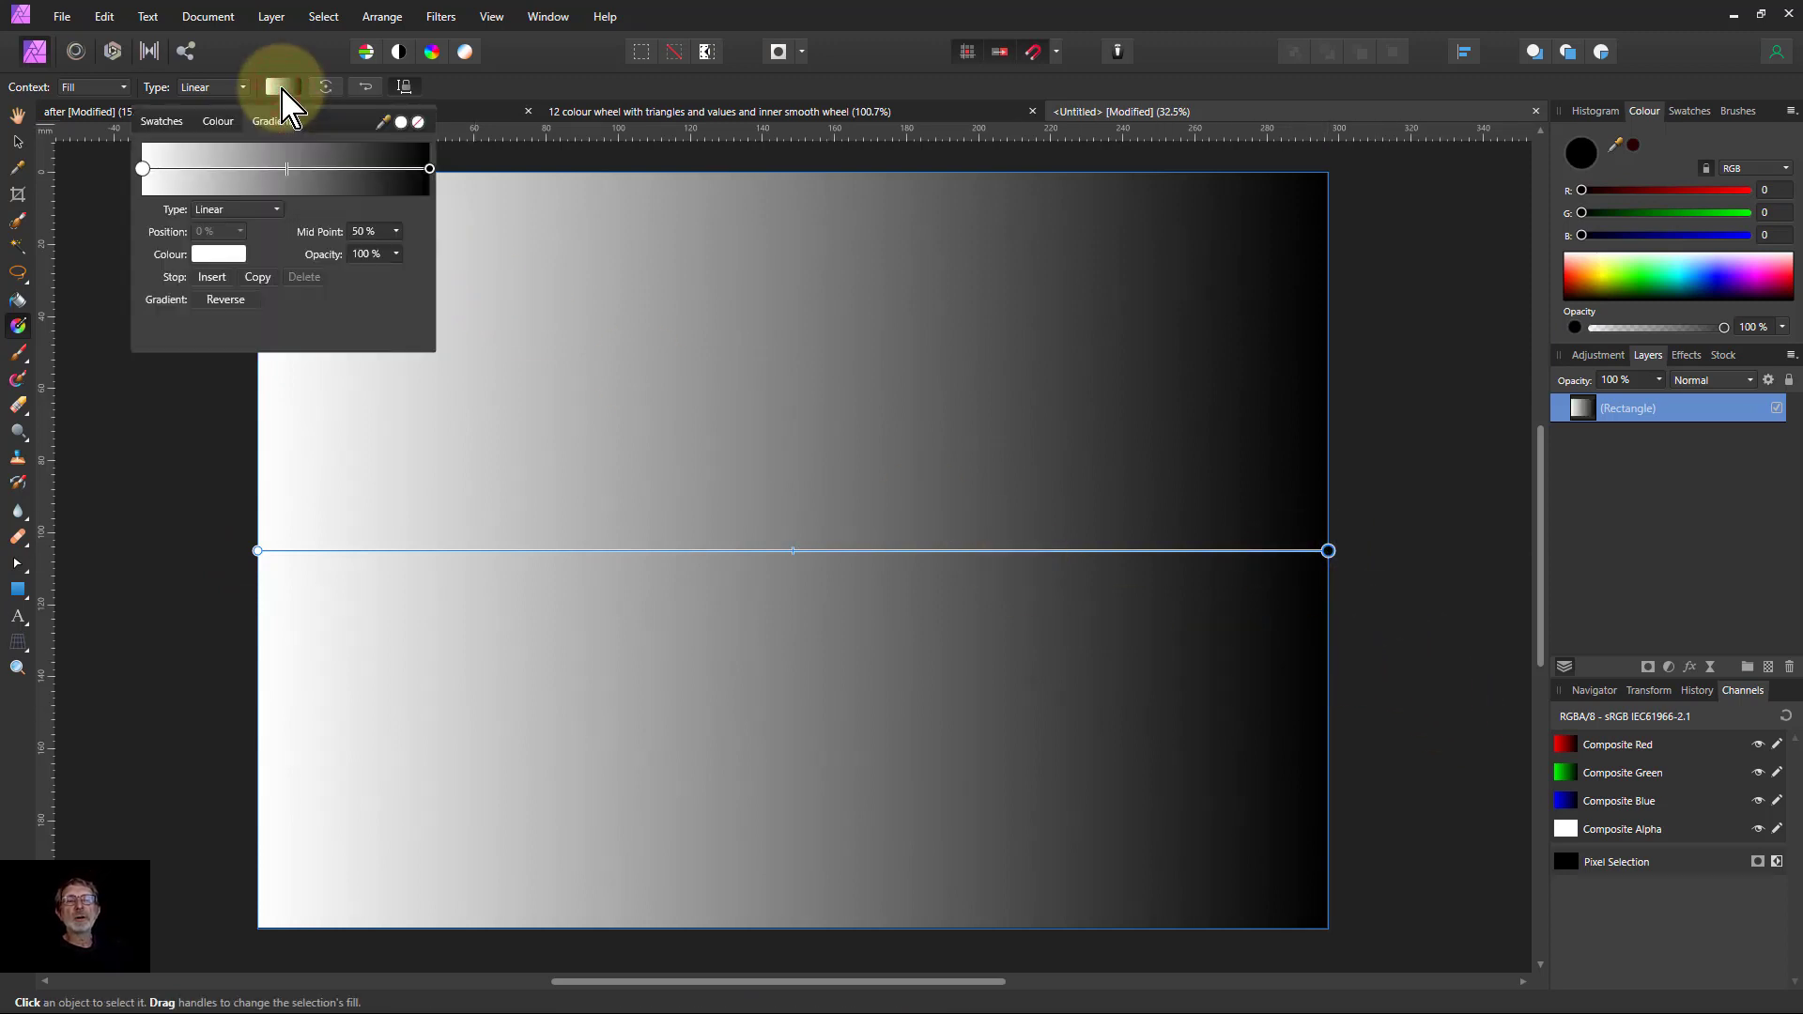
{"action": "left_click", "coordinate": [282, 87]}
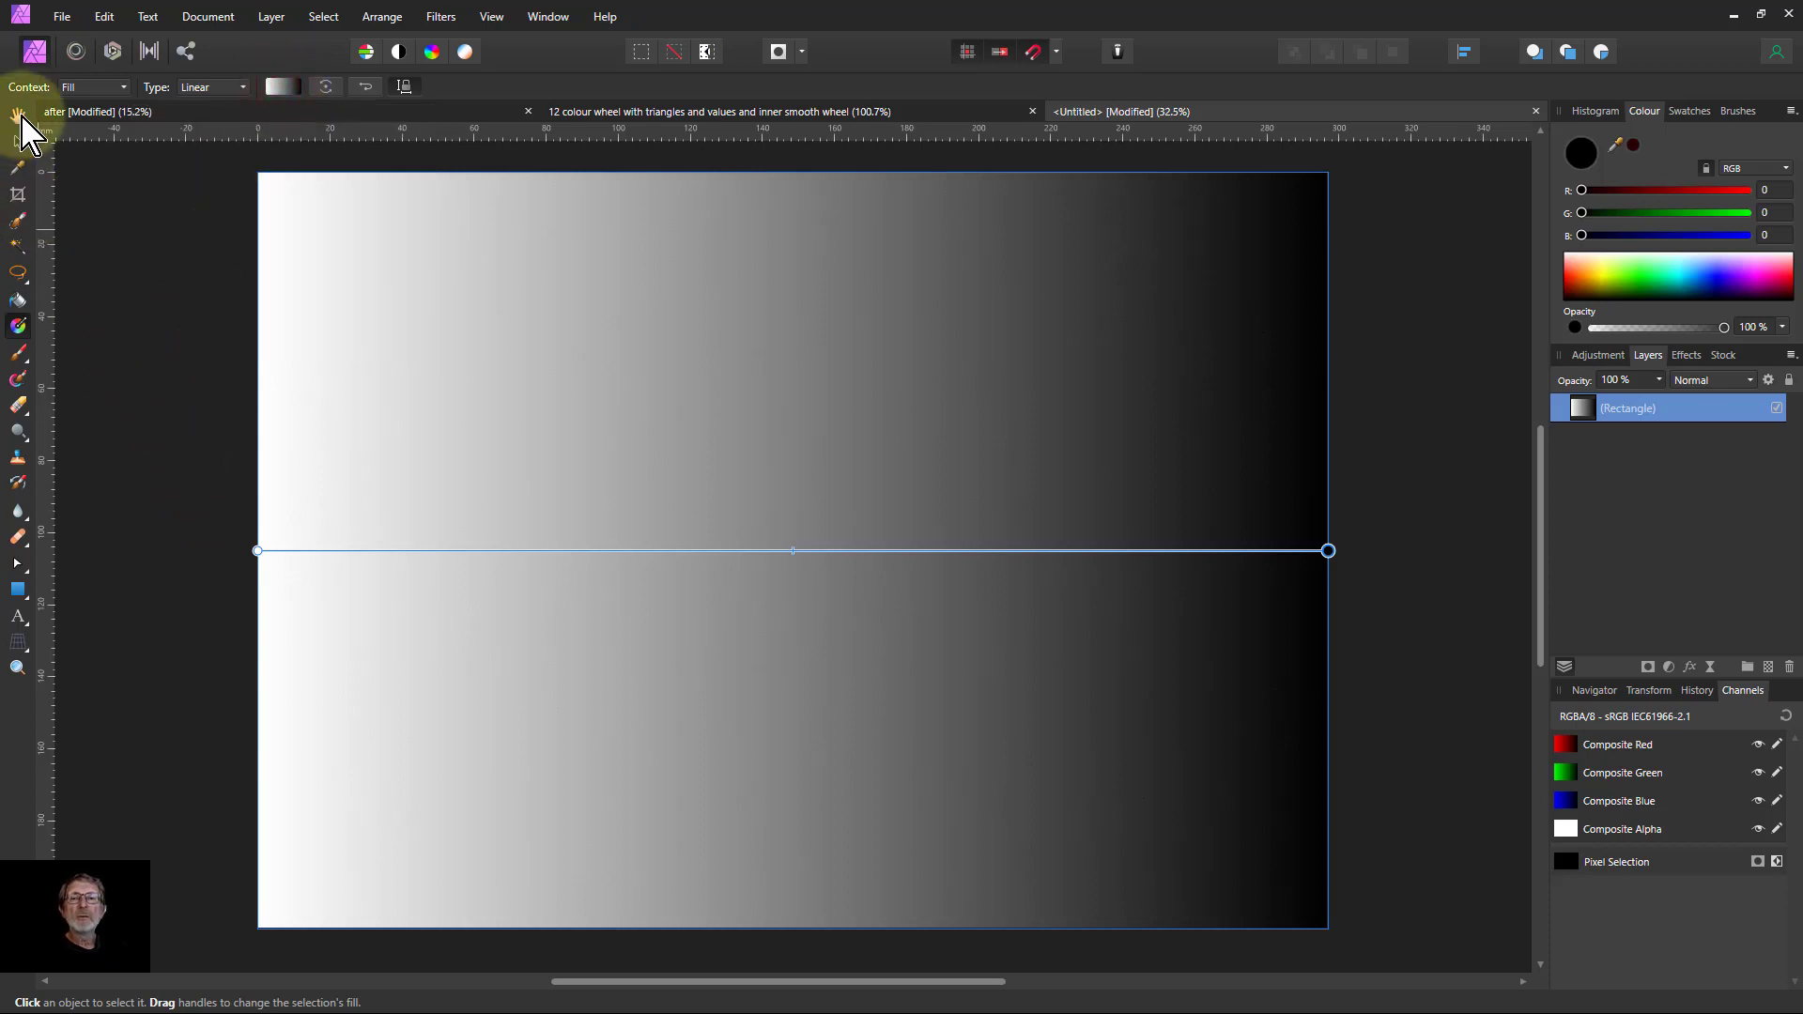
Add a Selective Colour adjustment layer, turn Relative off and pick the Whites colour range
{"action": "left_click", "coordinate": [18, 114]}
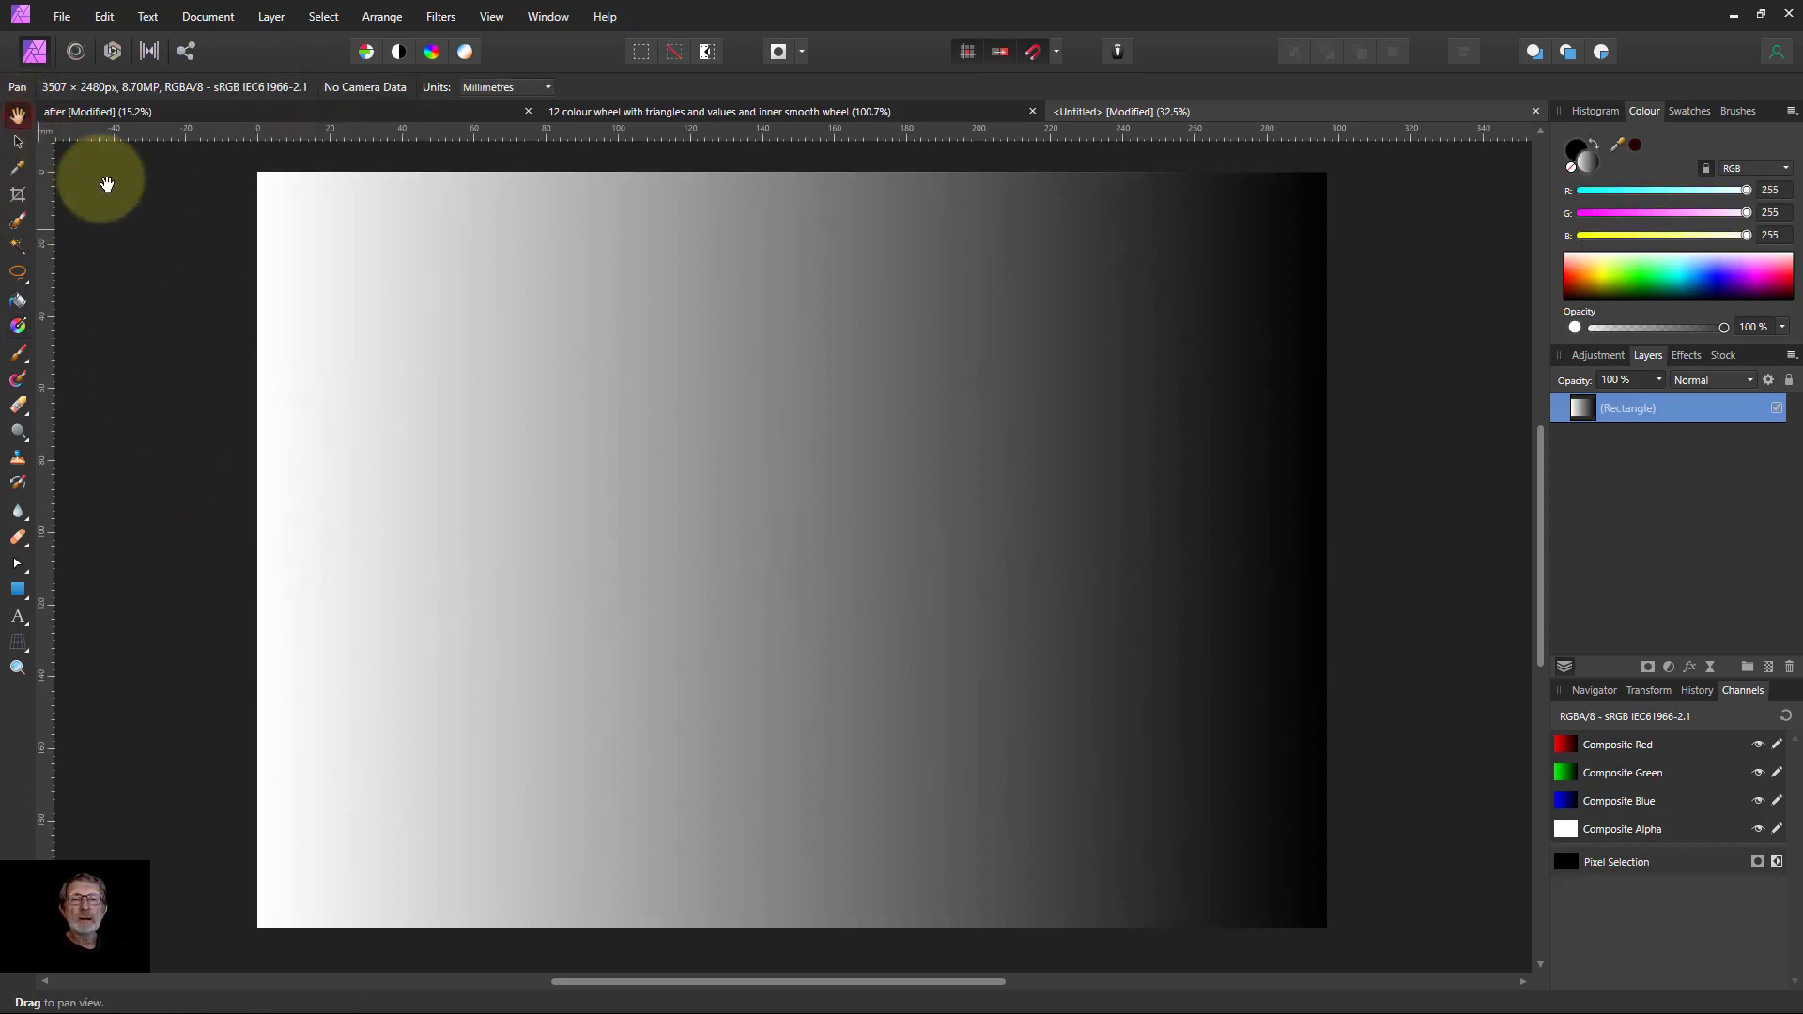
{"action": "left_click", "coordinate": [1668, 667]}
{"action": "left_click", "coordinate": [1652, 497]}
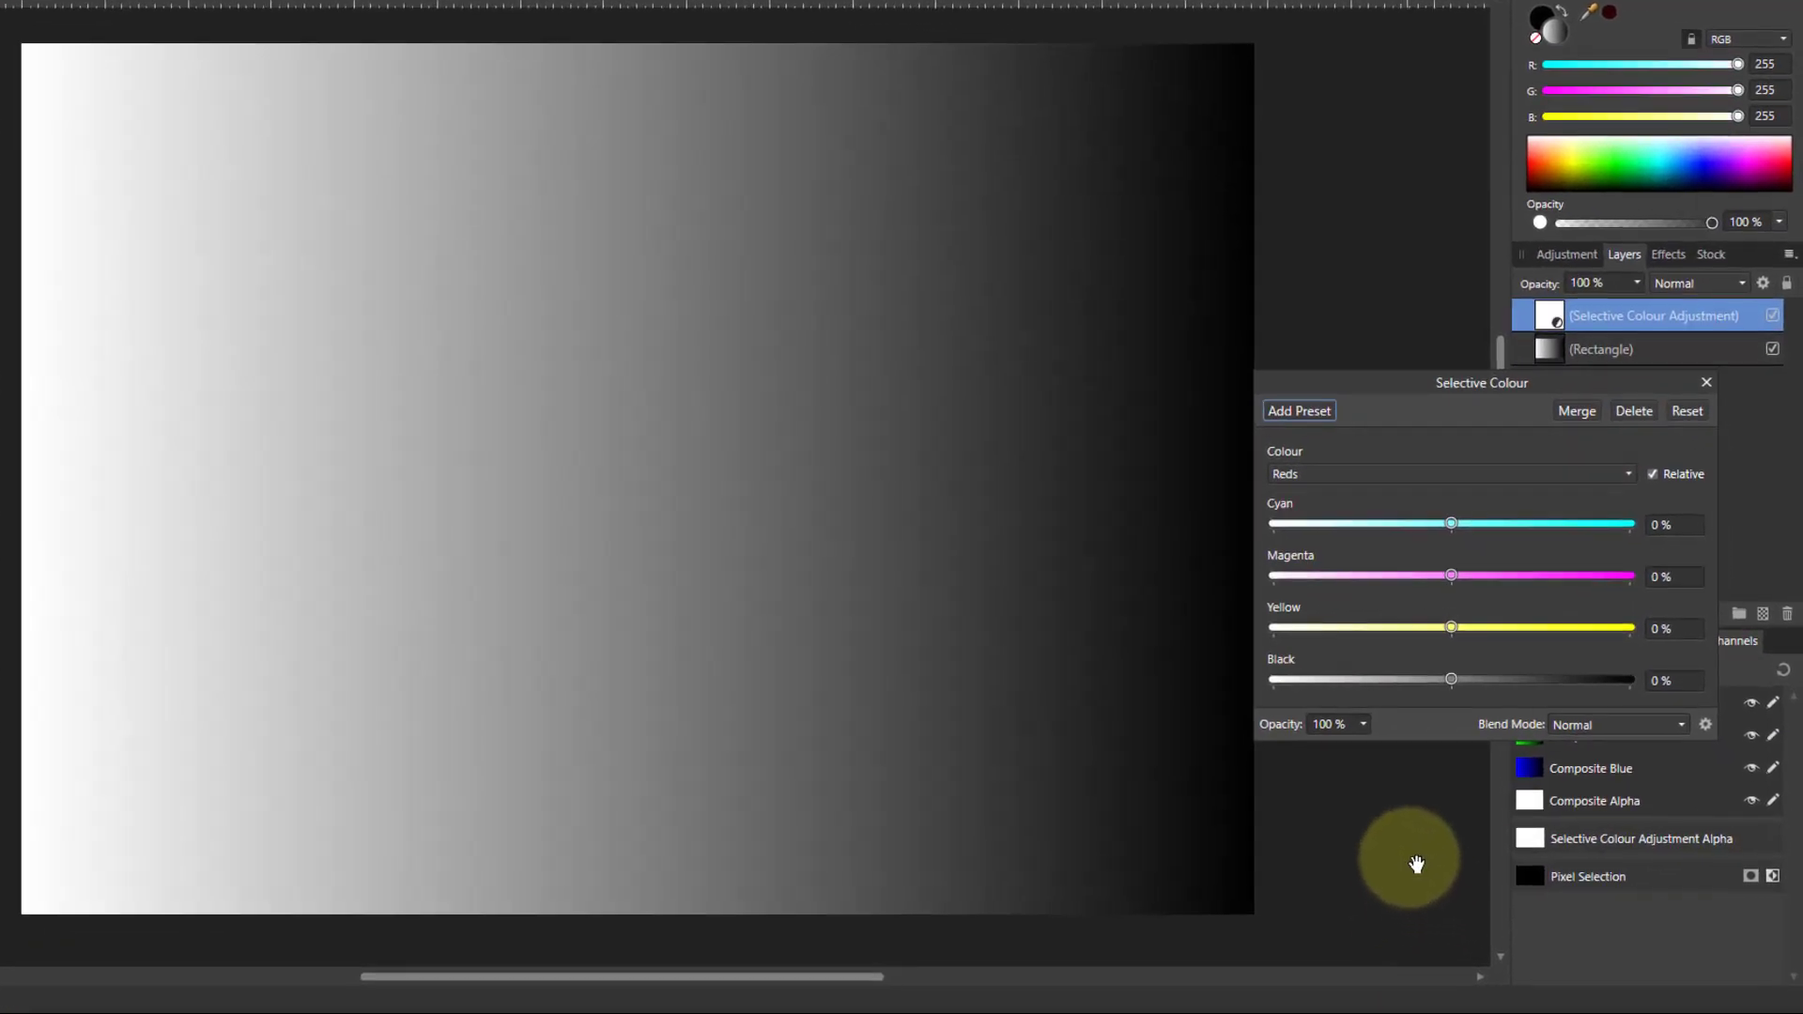
{"action": "left_click", "coordinate": [1653, 475]}
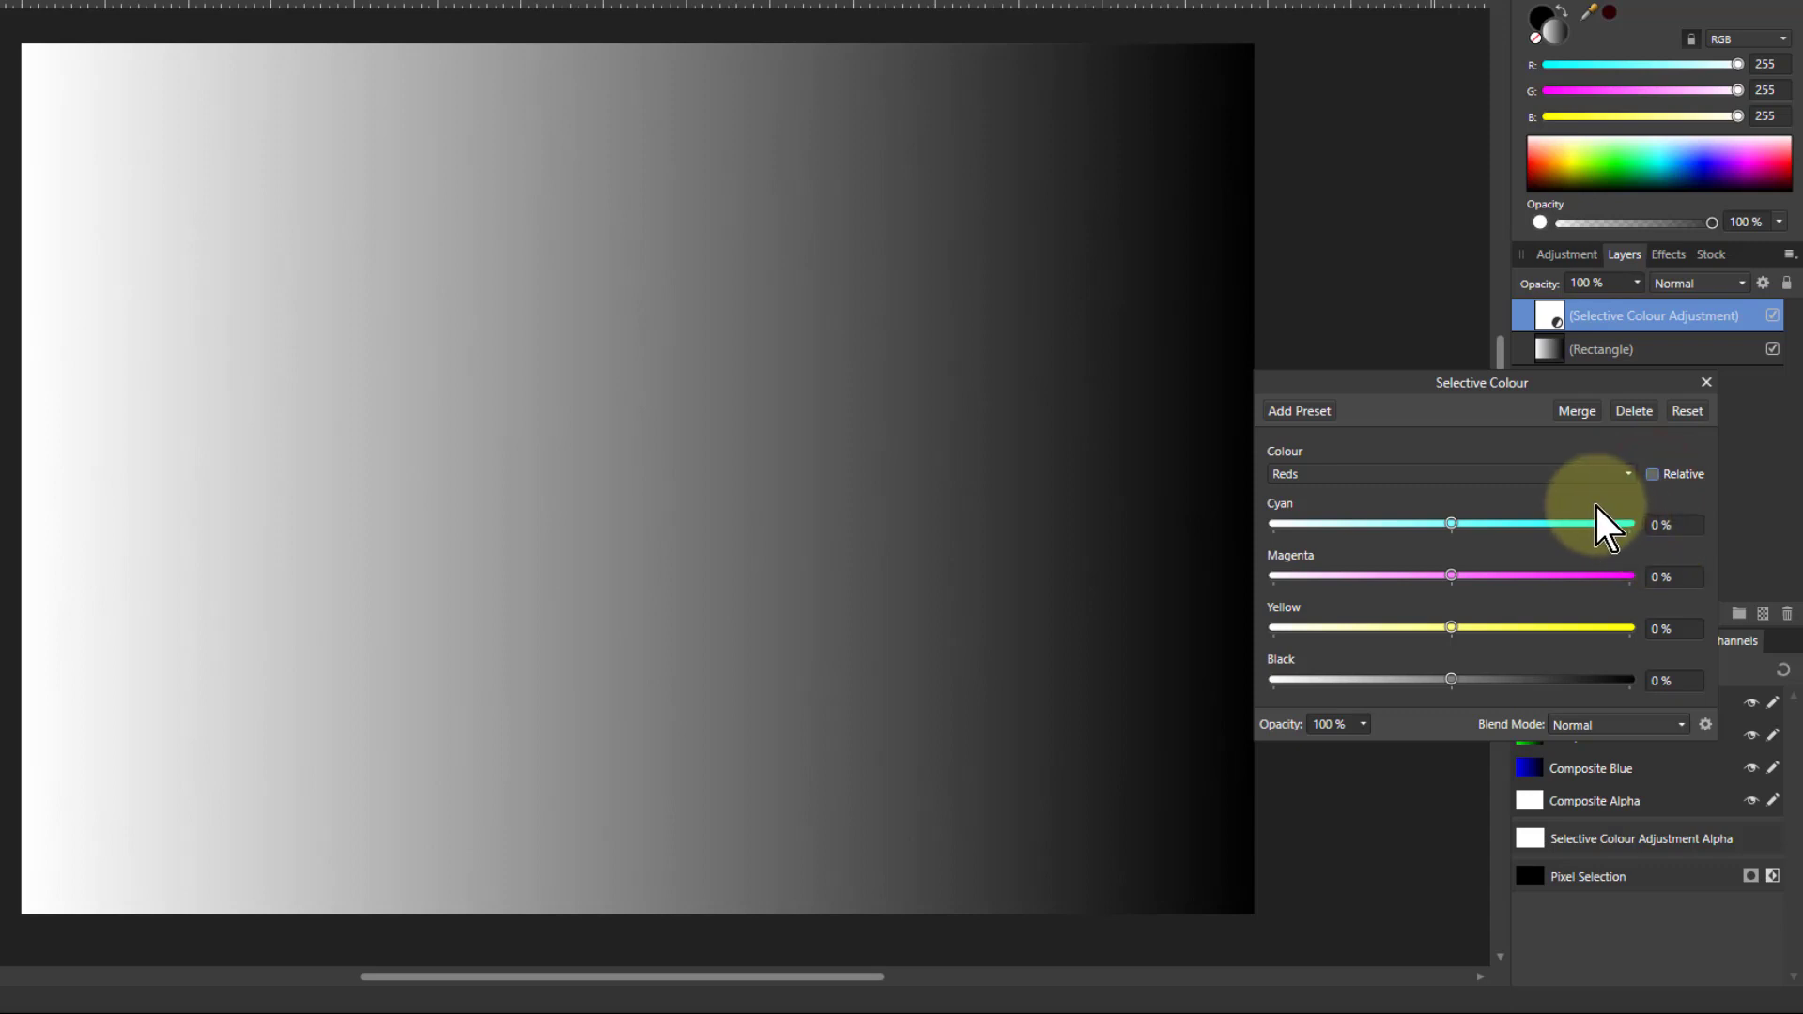
{"action": "left_click", "coordinate": [1427, 474]}
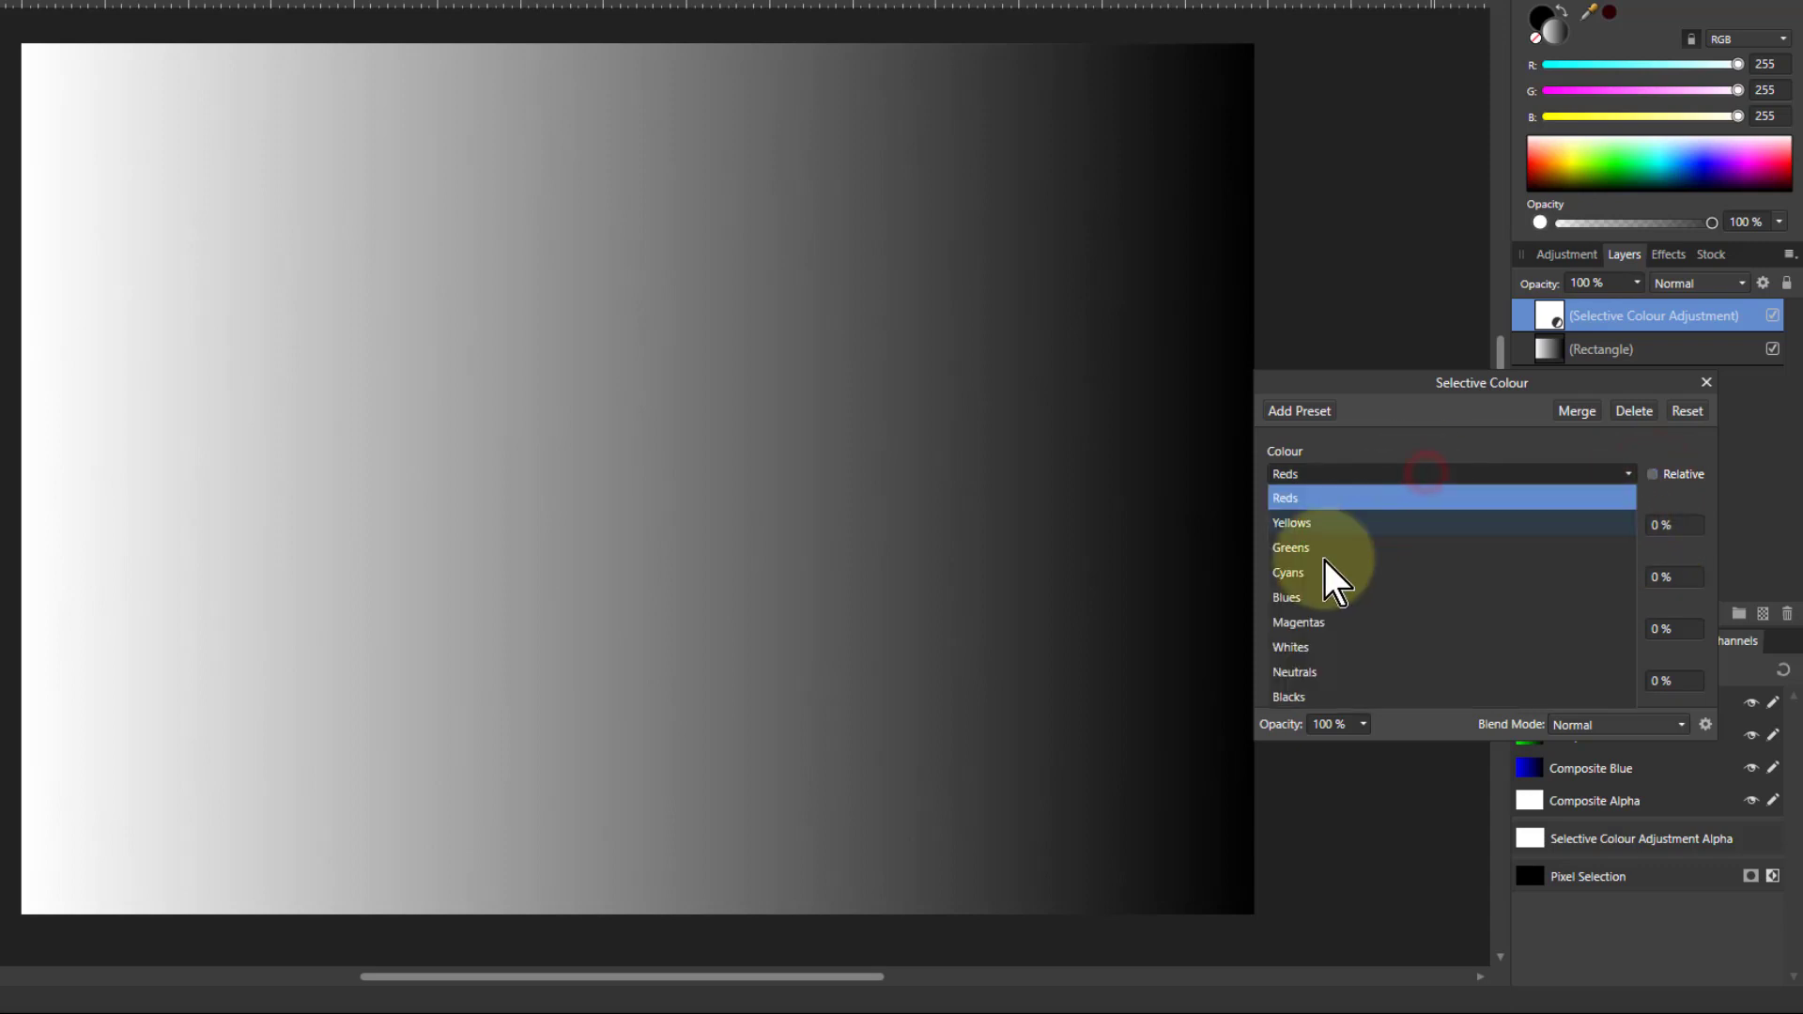
{"action": "left_click", "coordinate": [1352, 664]}
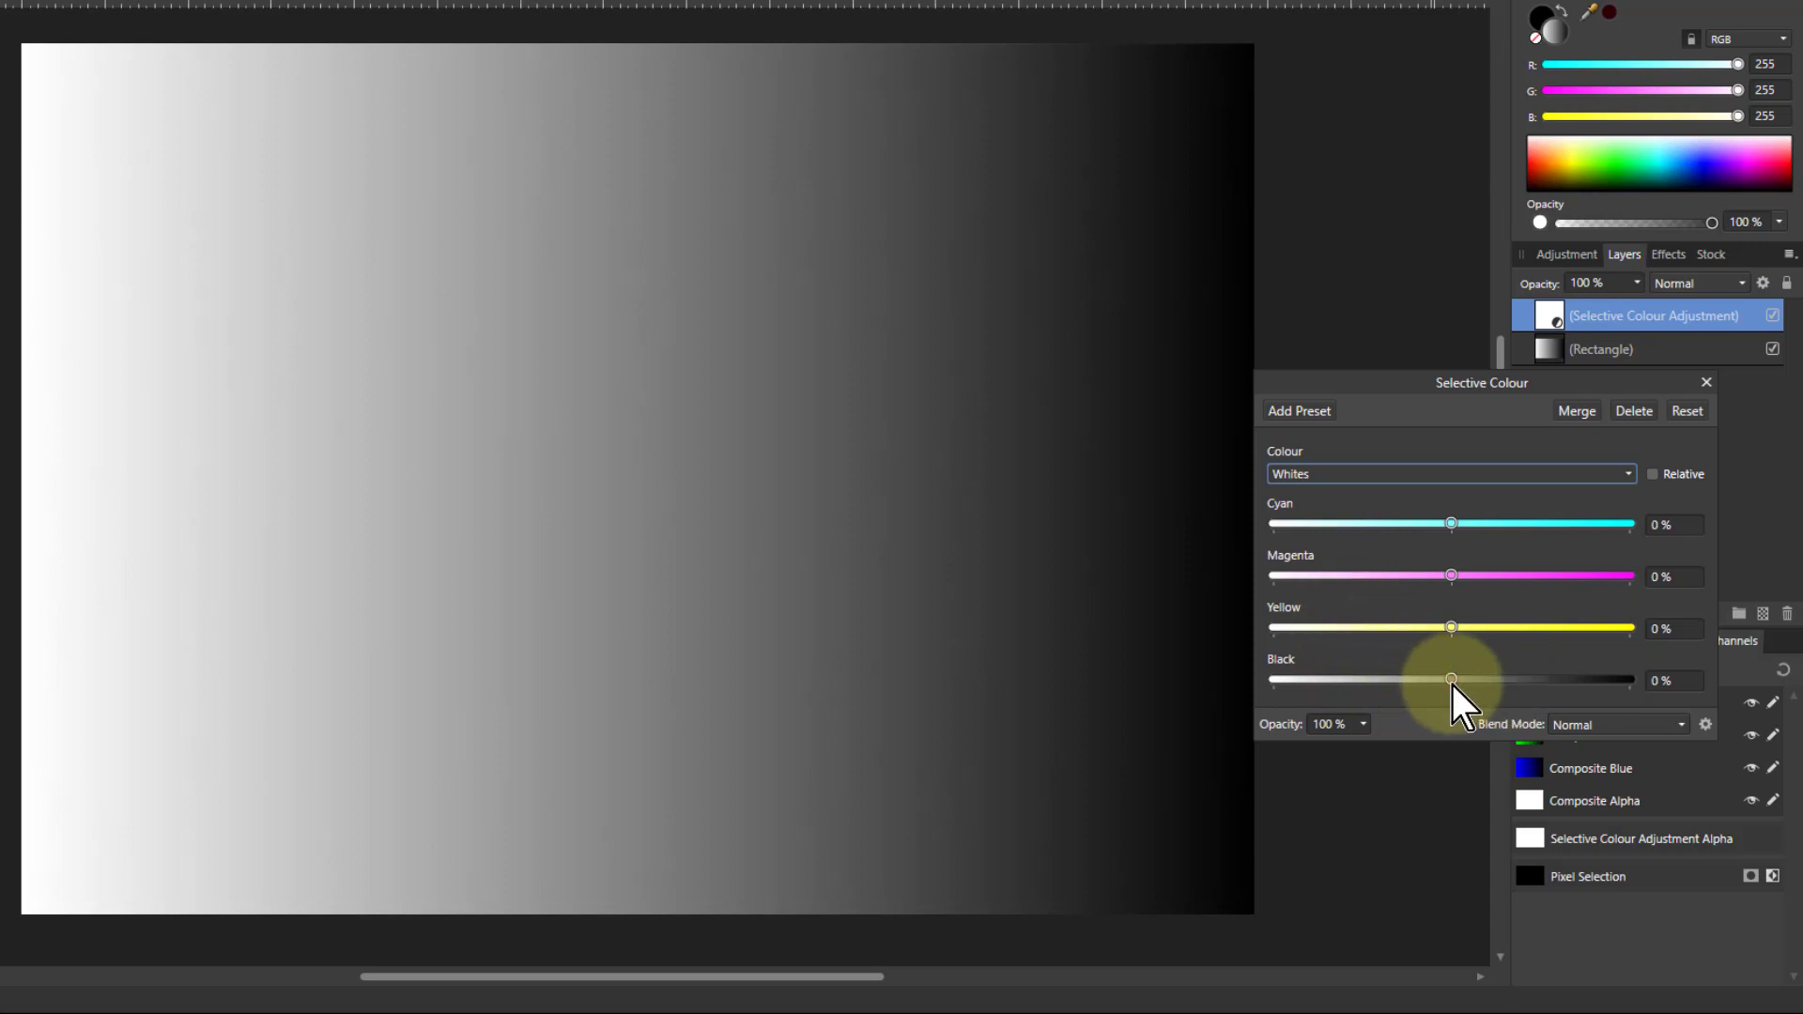
Trial and undo a Black change, then set Whites to Magenta 50% and Yellow 100%
{"action": "left_click_drag", "start_coordinate": [1451, 684], "coordinate": [1492, 679]}
{"action": "left_click_drag", "start_coordinate": [1338, 684], "coordinate": [1480, 708]}
{"action": "key", "text": "ctrl+z"}
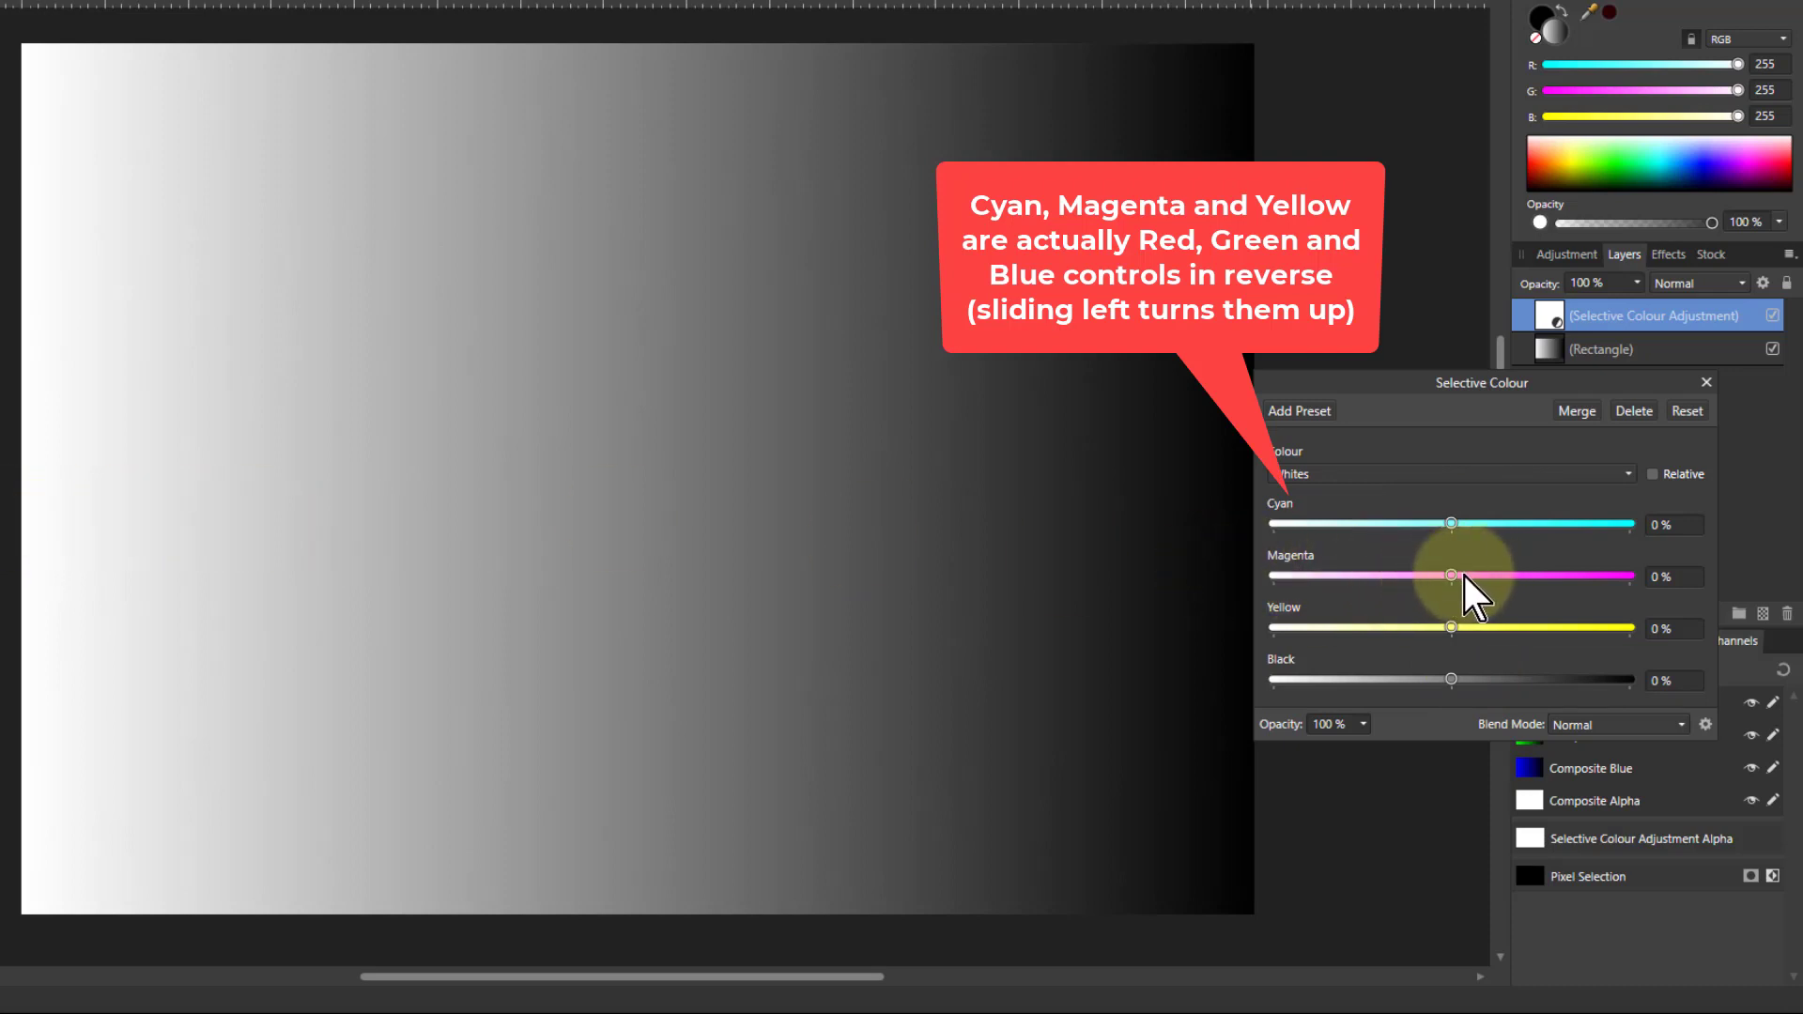
{"action": "left_click_drag", "start_coordinate": [1453, 579], "coordinate": [1542, 582]}
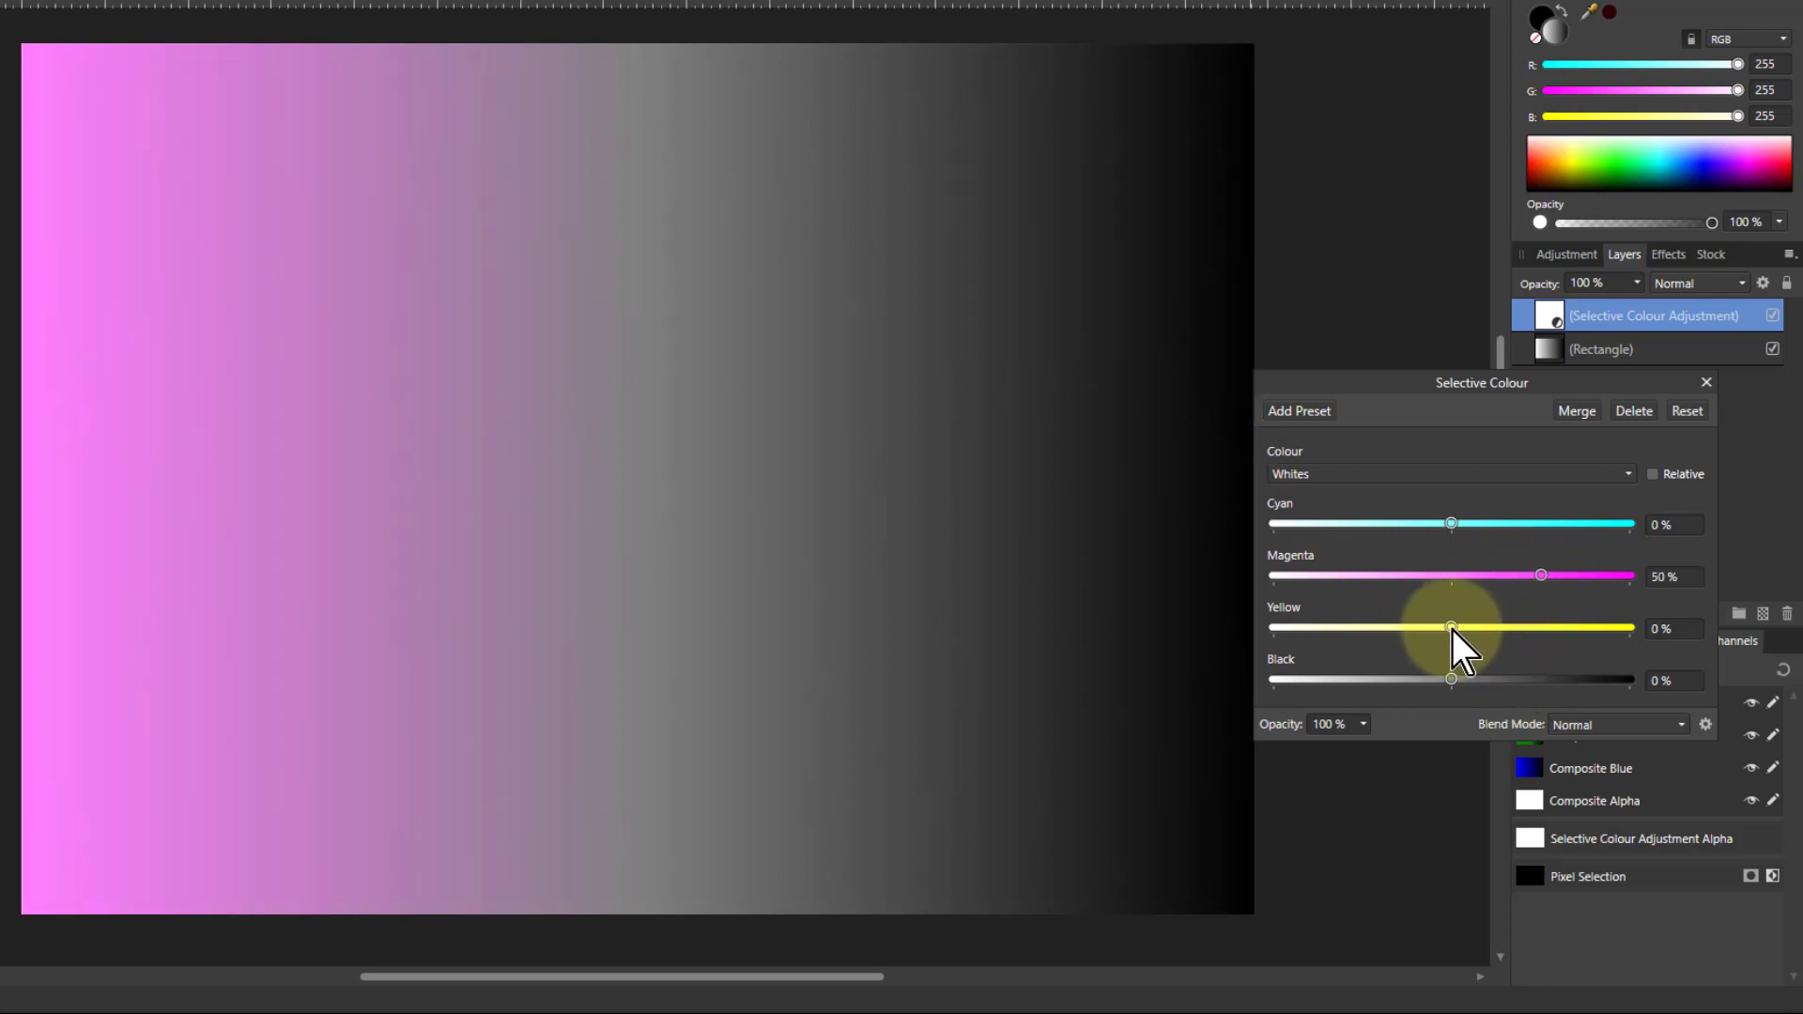
{"action": "left_click_drag", "start_coordinate": [1455, 628], "coordinate": [1648, 628]}
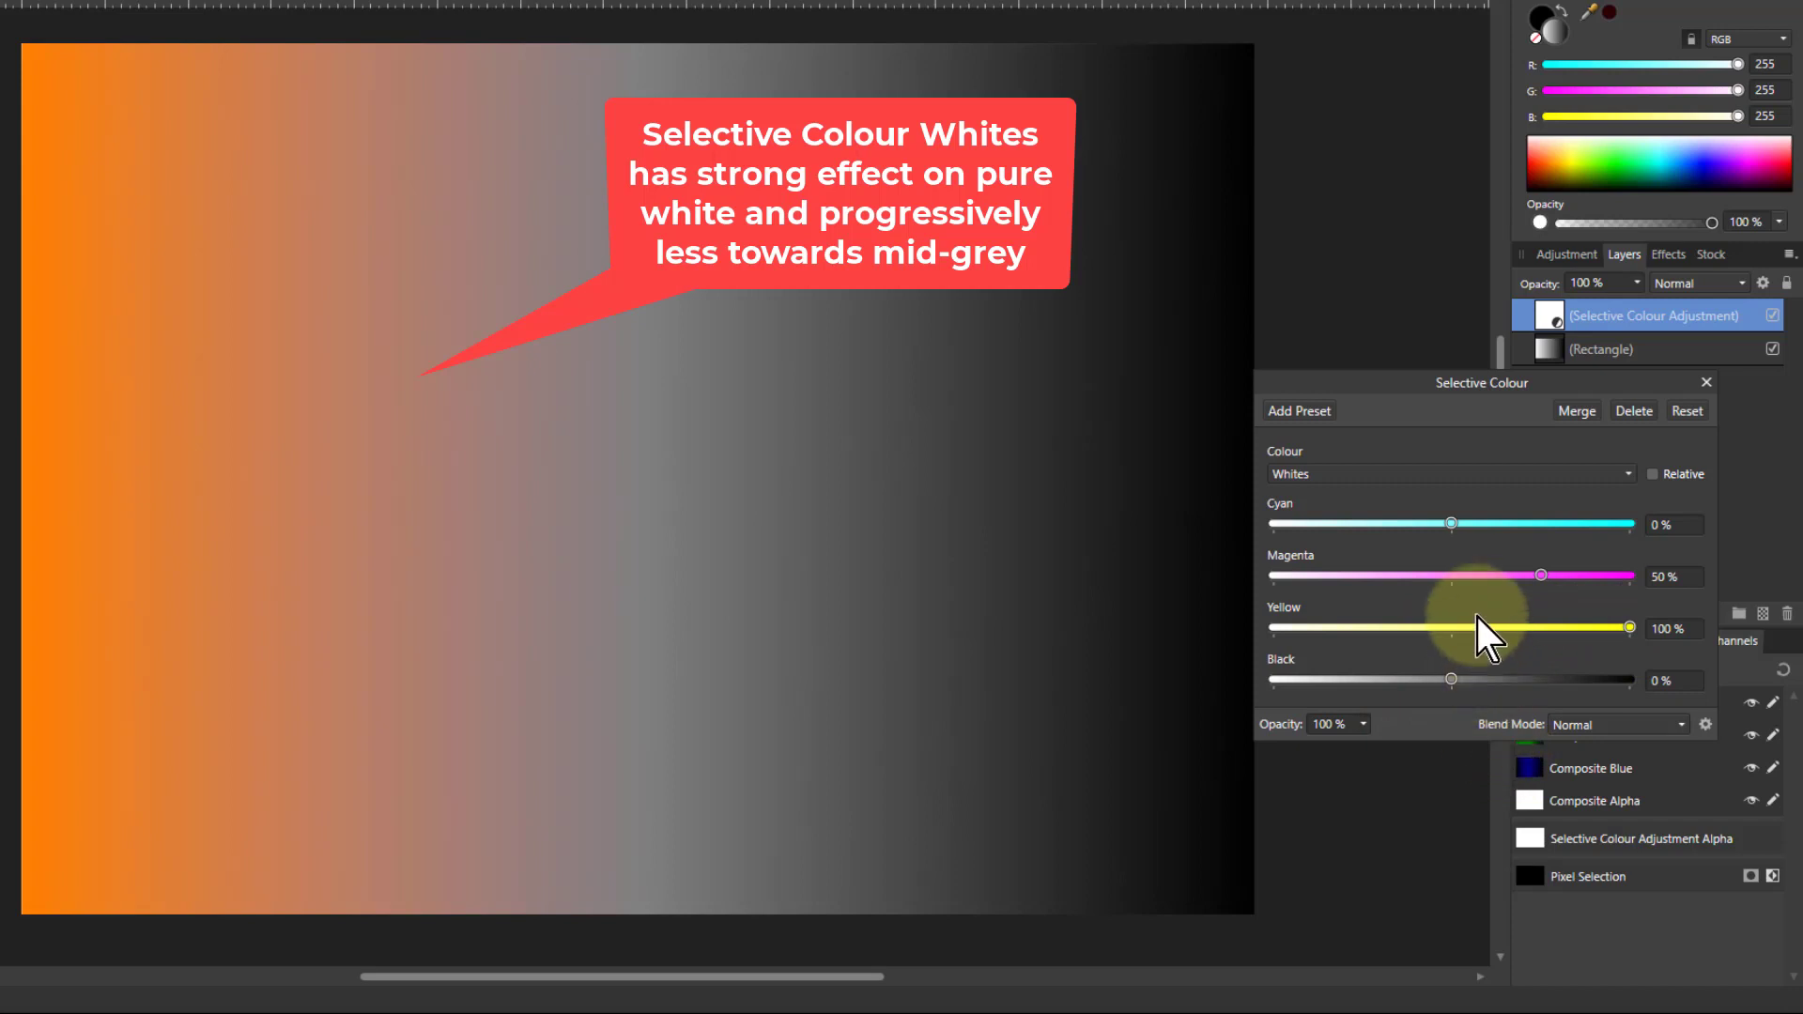
Set the Blacks range to Magenta -25%, Yellow -47% and Black 40%
{"action": "left_click", "coordinate": [1418, 474]}
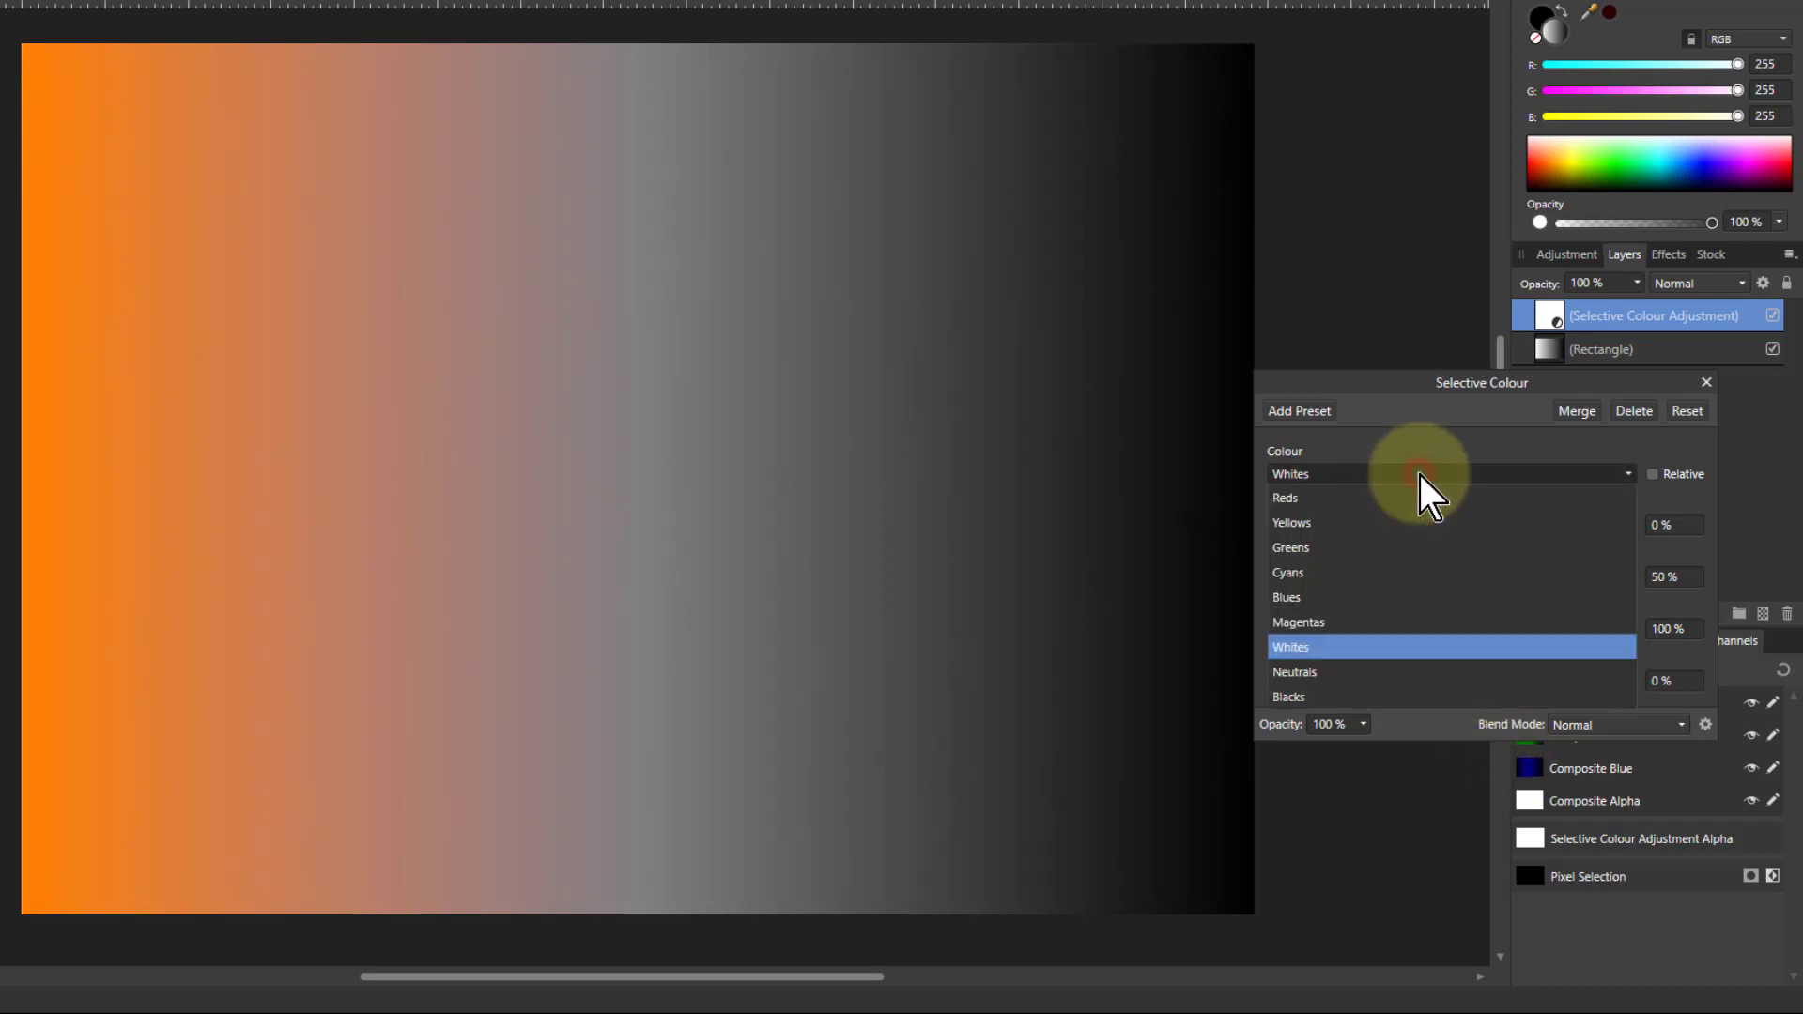
{"action": "left_click", "coordinate": [1385, 697]}
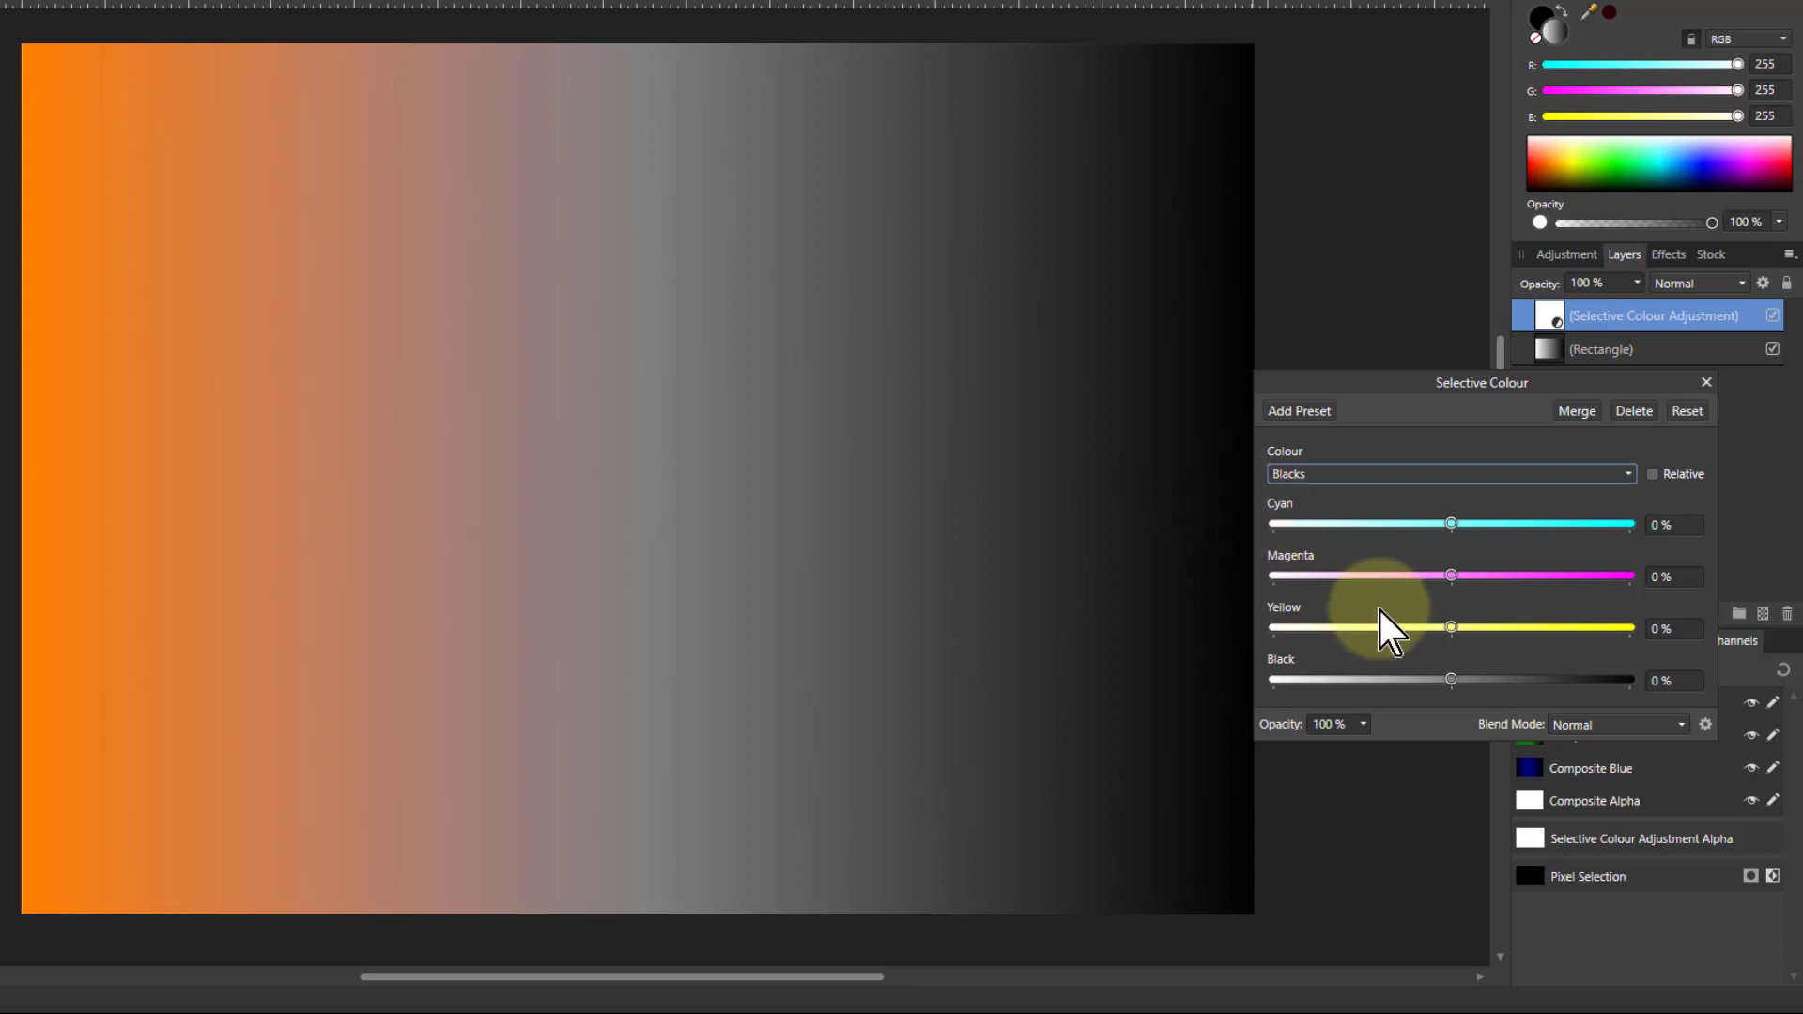
{"action": "left_click_drag", "start_coordinate": [1446, 638], "coordinate": [1252, 638]}
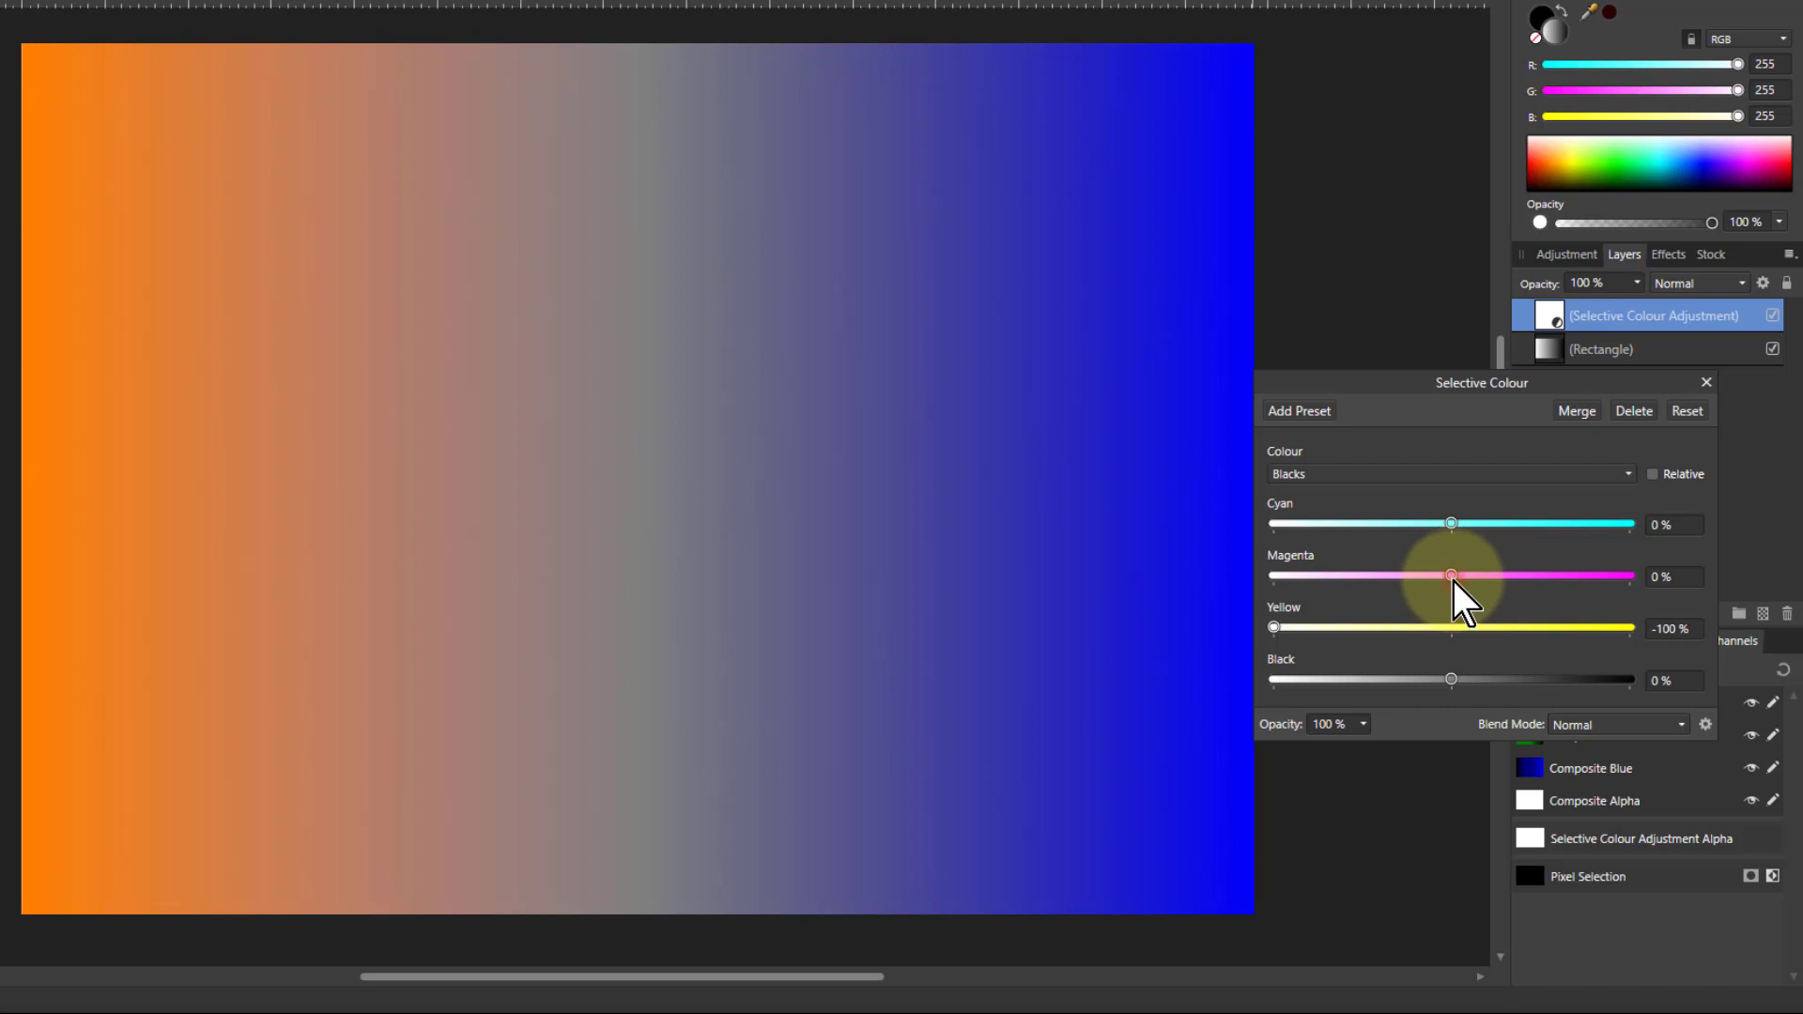
{"action": "left_click_drag", "start_coordinate": [1450, 576], "coordinate": [1362, 579]}
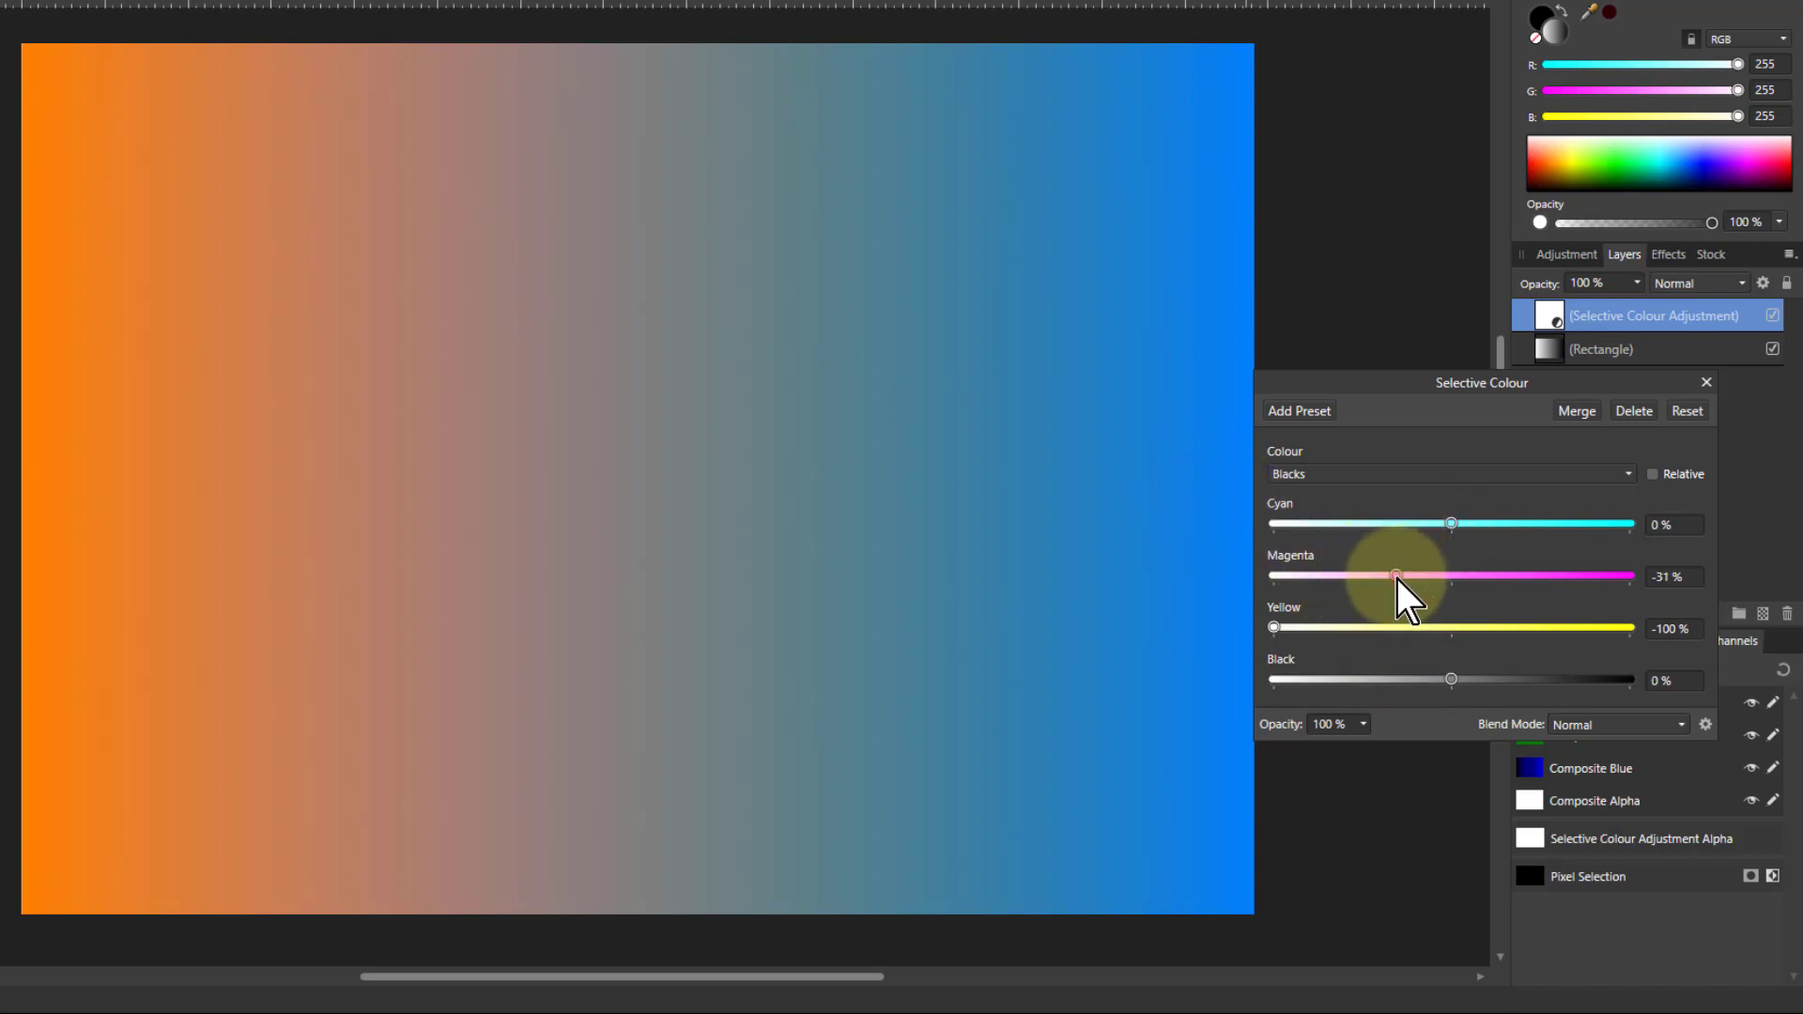
{"action": "left_click", "coordinate": [1355, 628]}
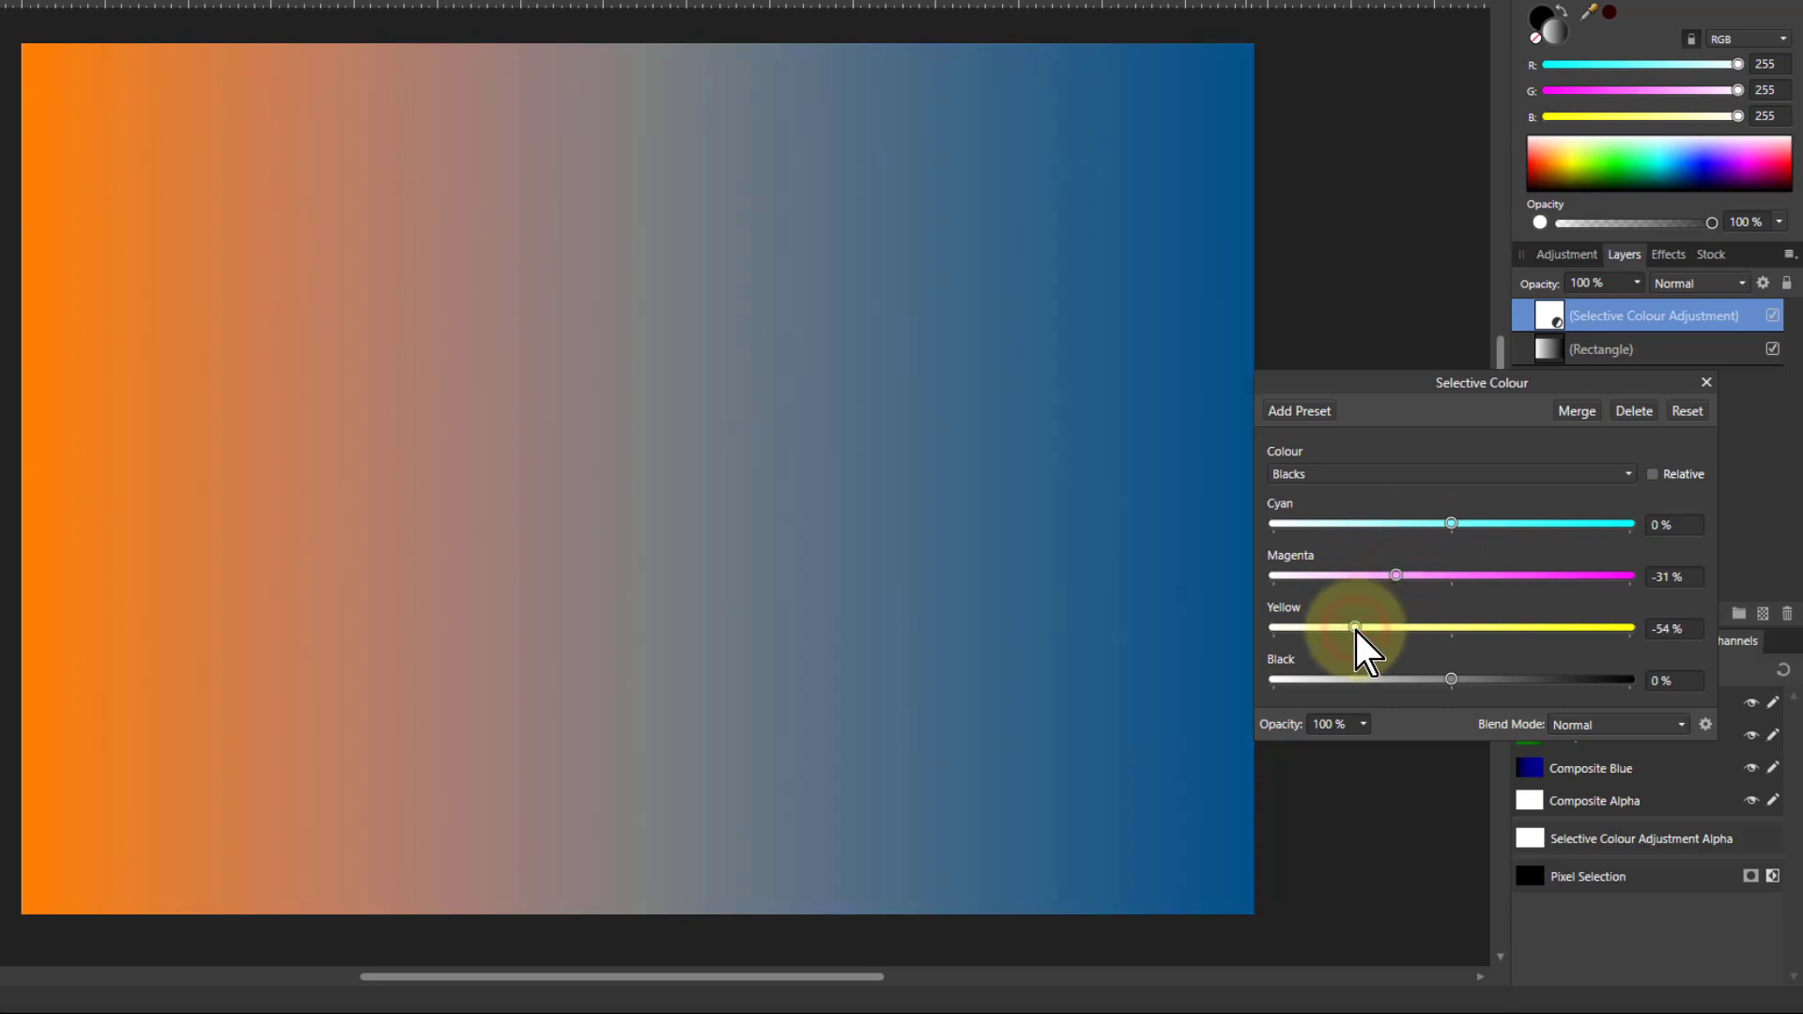
{"action": "left_click_drag", "start_coordinate": [1354, 628], "coordinate": [1353, 629]}
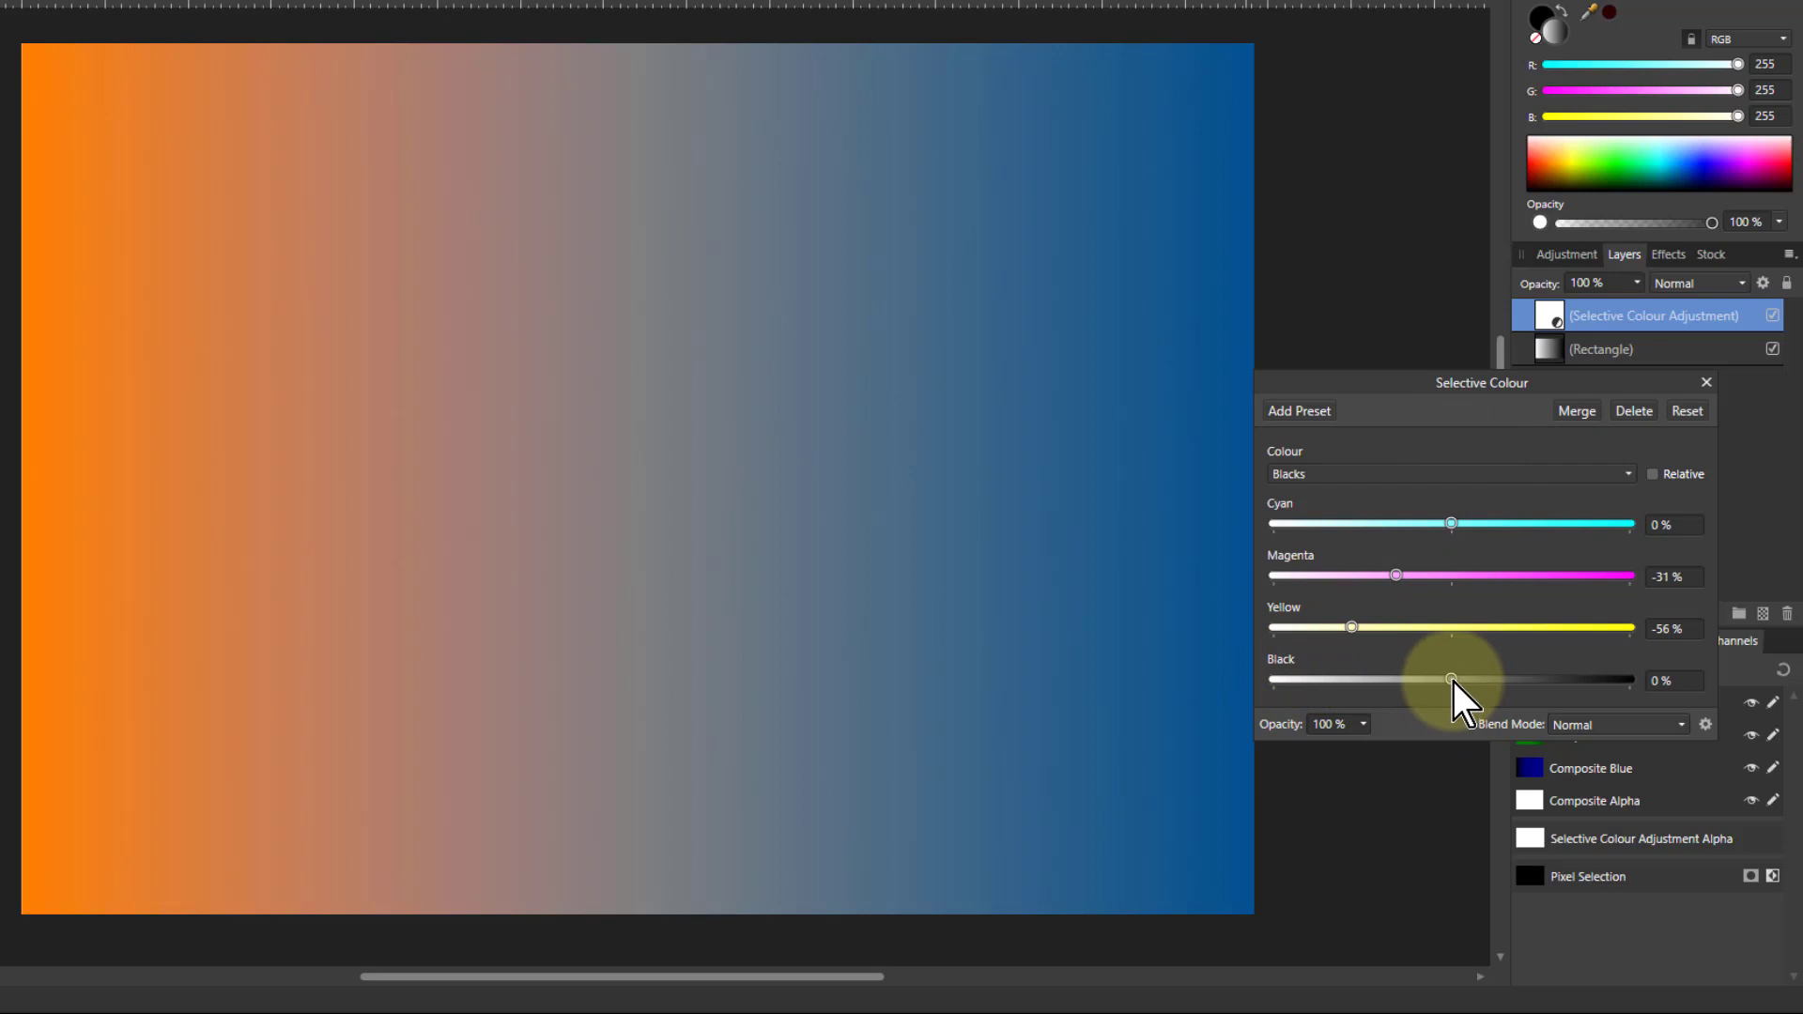
{"action": "left_click_drag", "start_coordinate": [1453, 680], "coordinate": [1468, 679]}
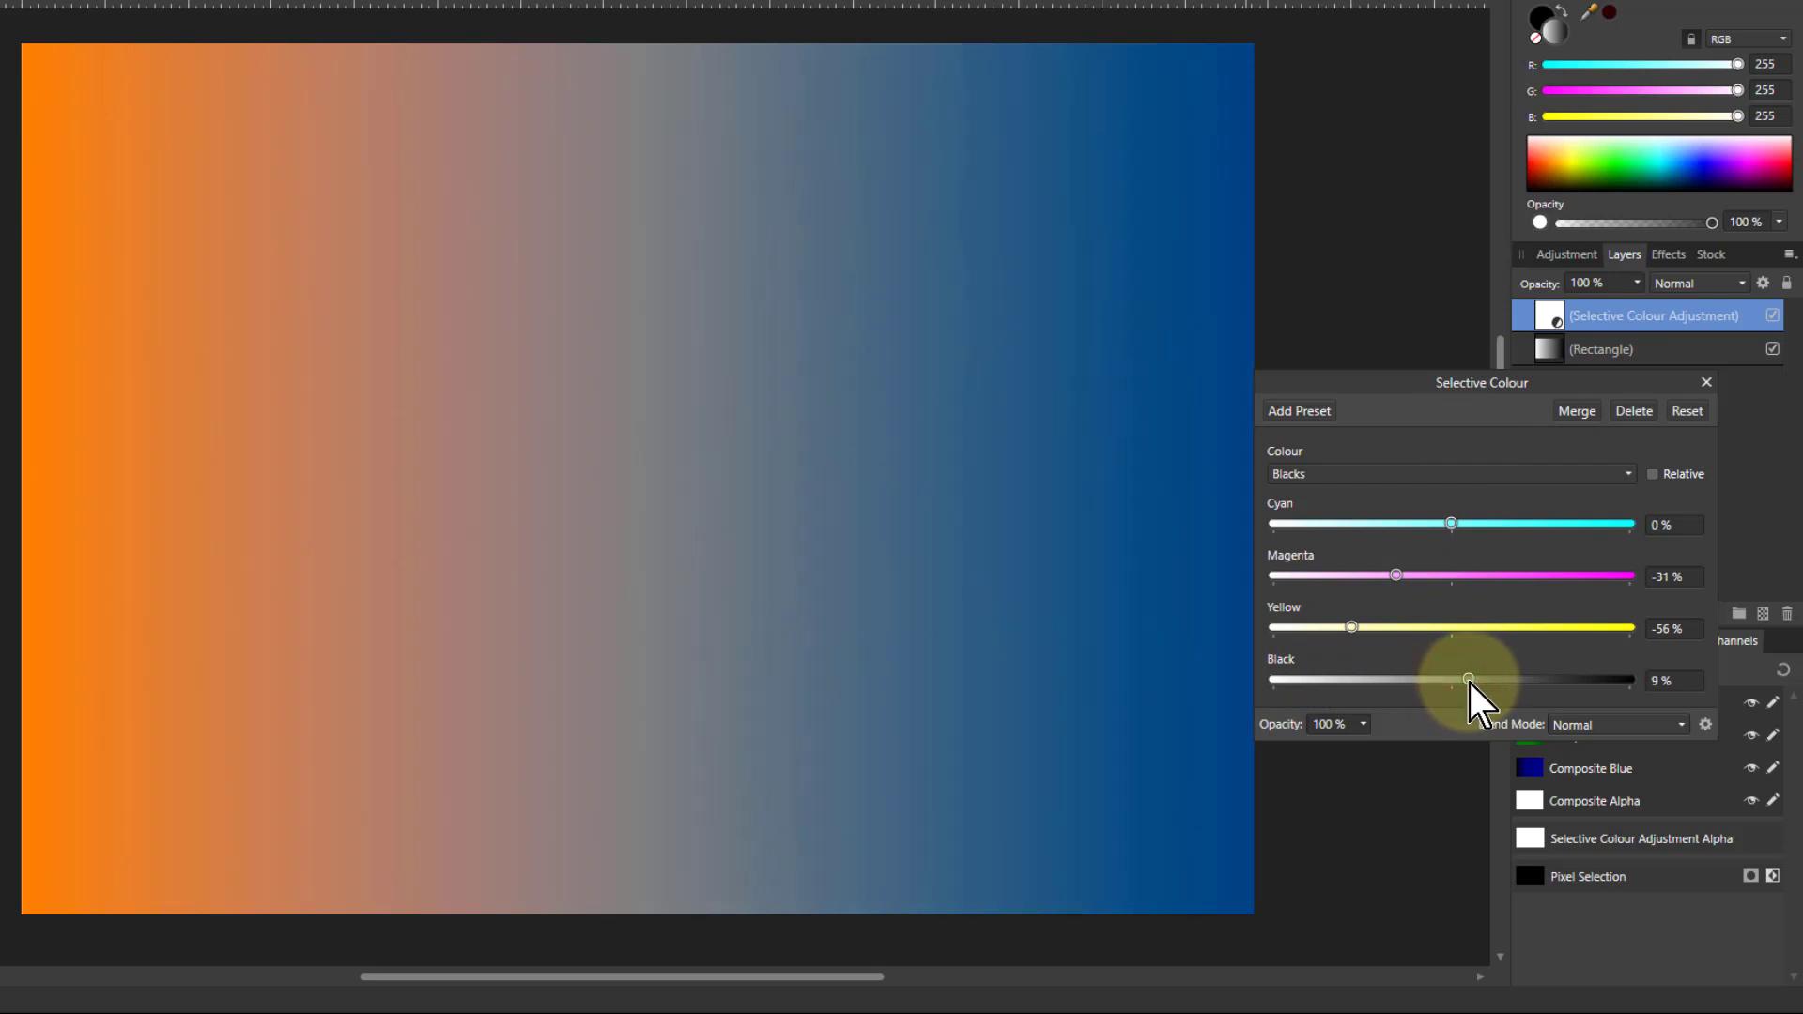
{"action": "left_click_drag", "start_coordinate": [1468, 683], "coordinate": [1534, 680]}
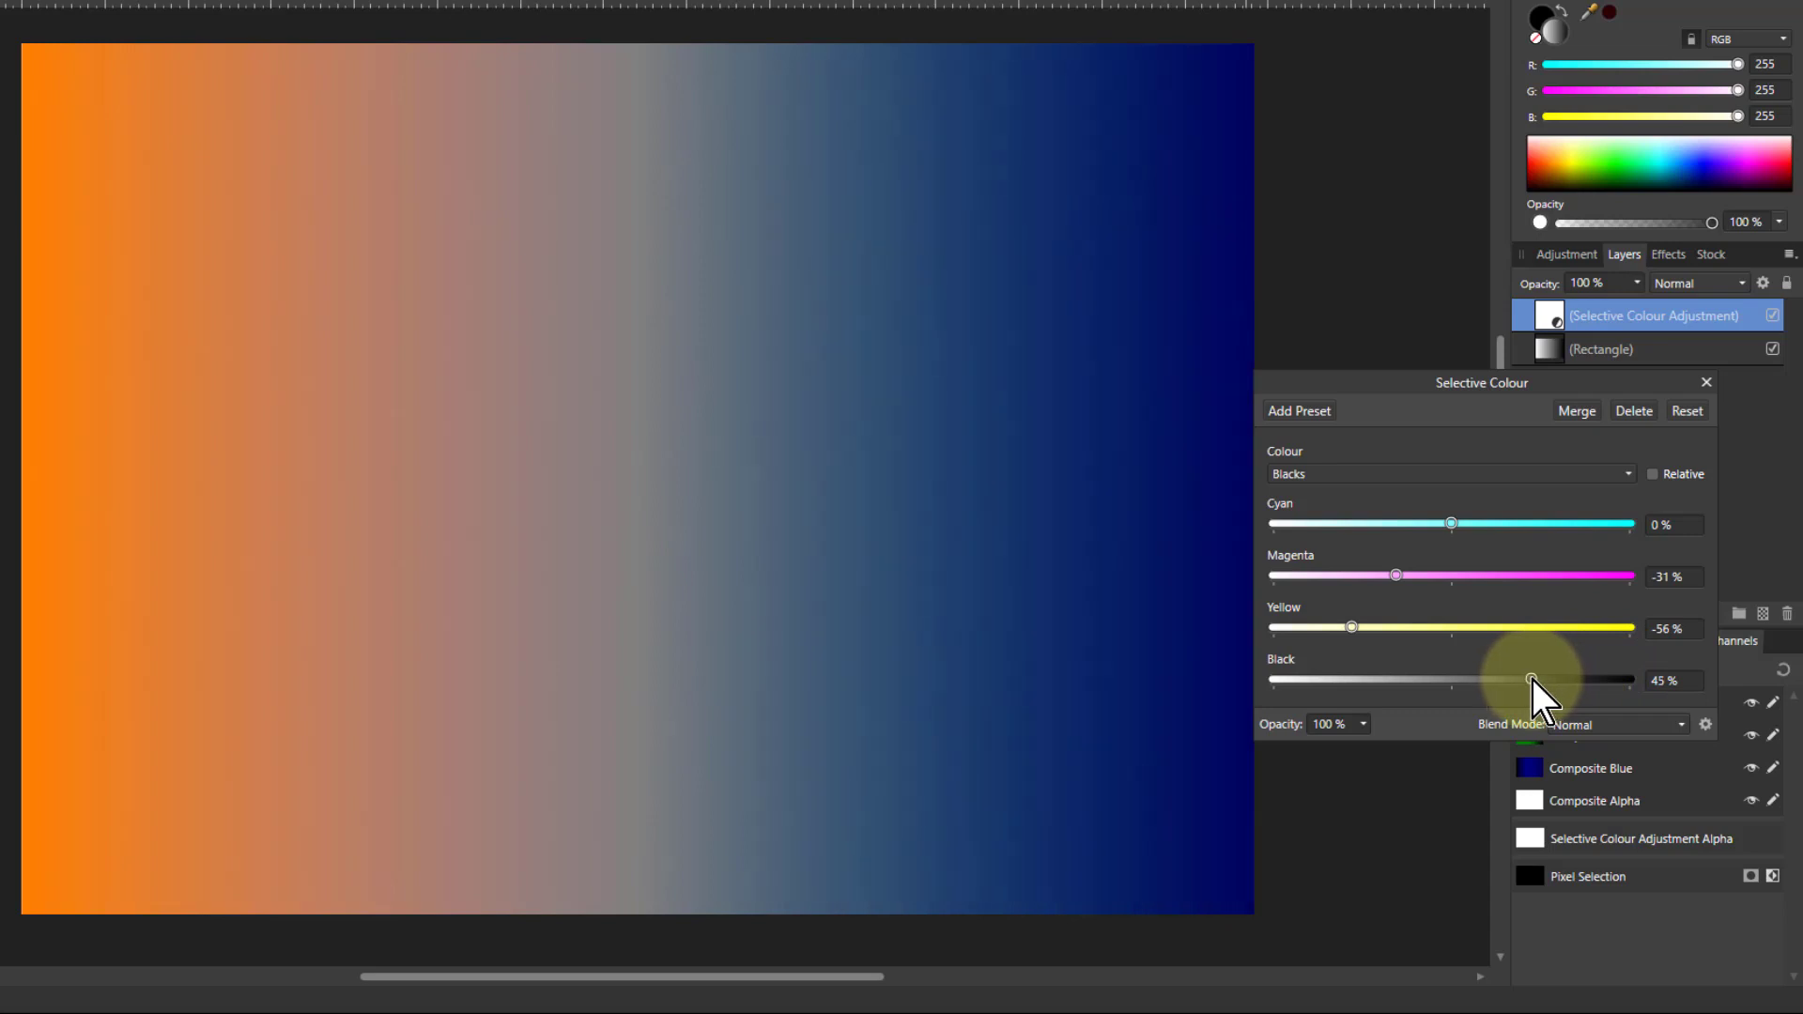
{"action": "left_click_drag", "start_coordinate": [1407, 576], "coordinate": [1376, 638]}
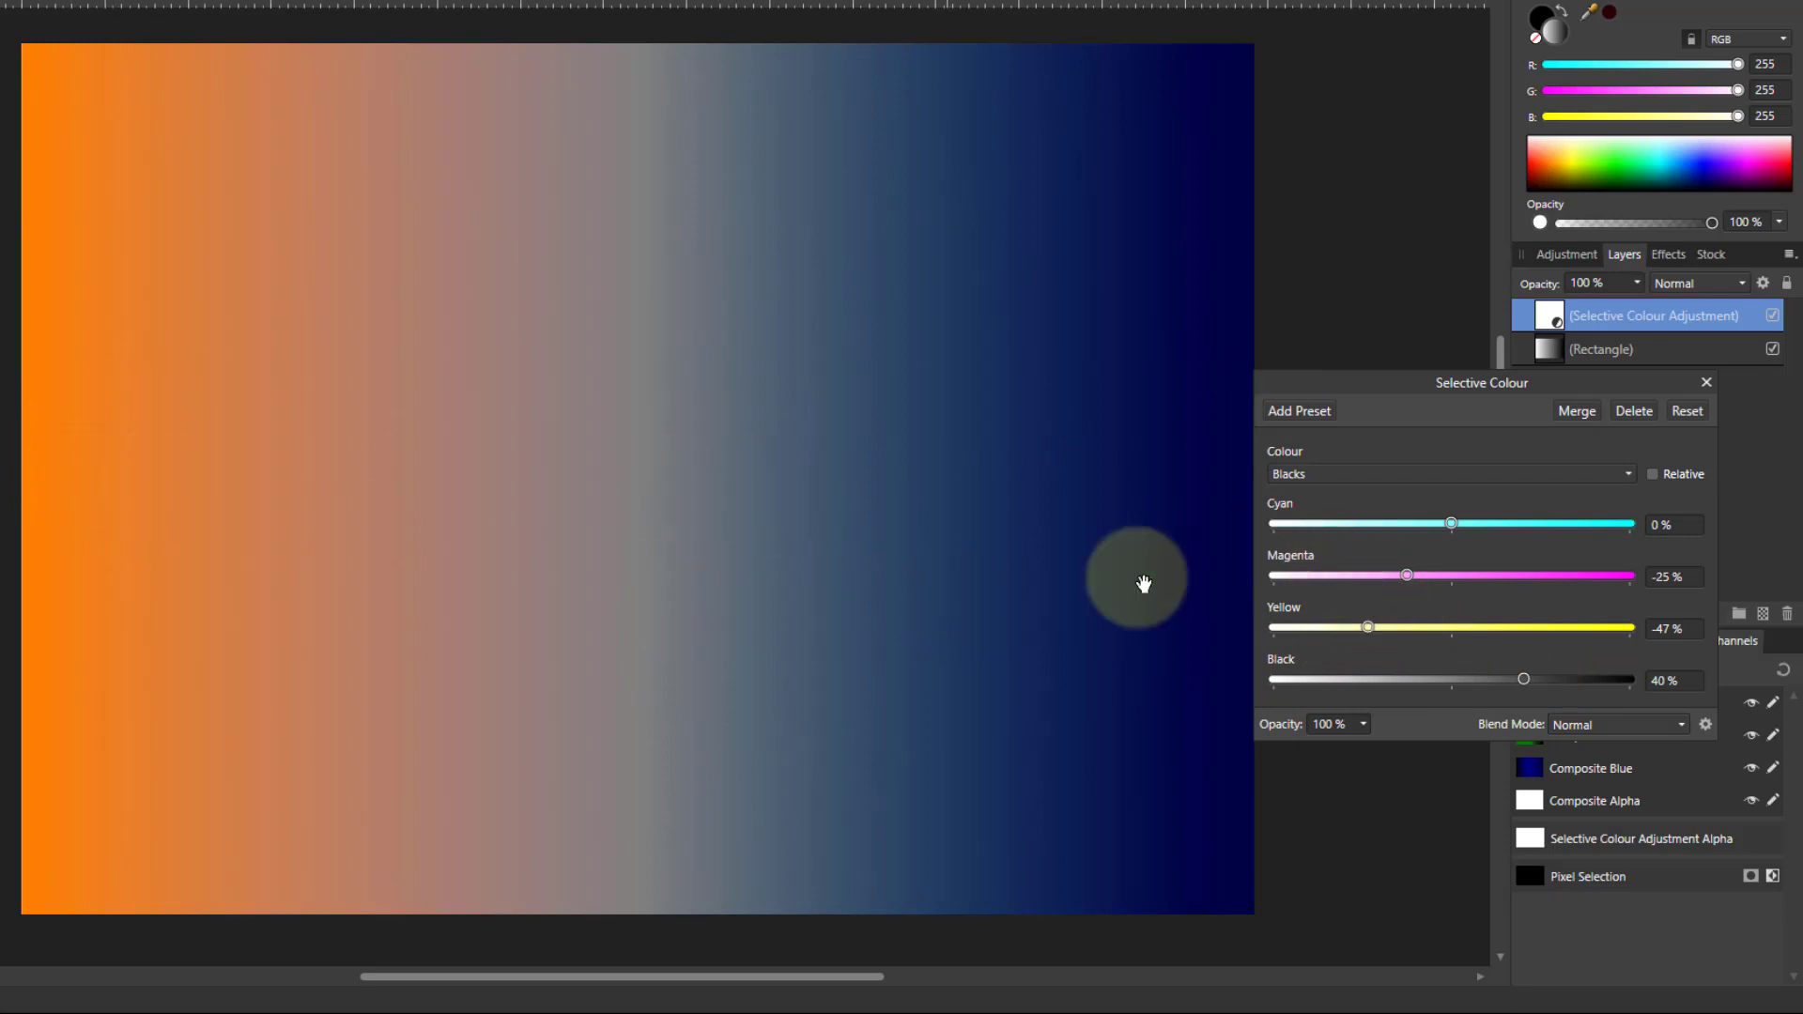
Return to Whites and ease them to Magenta 33%, Yellow 58% and Black -2%
{"action": "left_click", "coordinate": [1427, 479]}
{"action": "left_click", "coordinate": [1339, 649]}
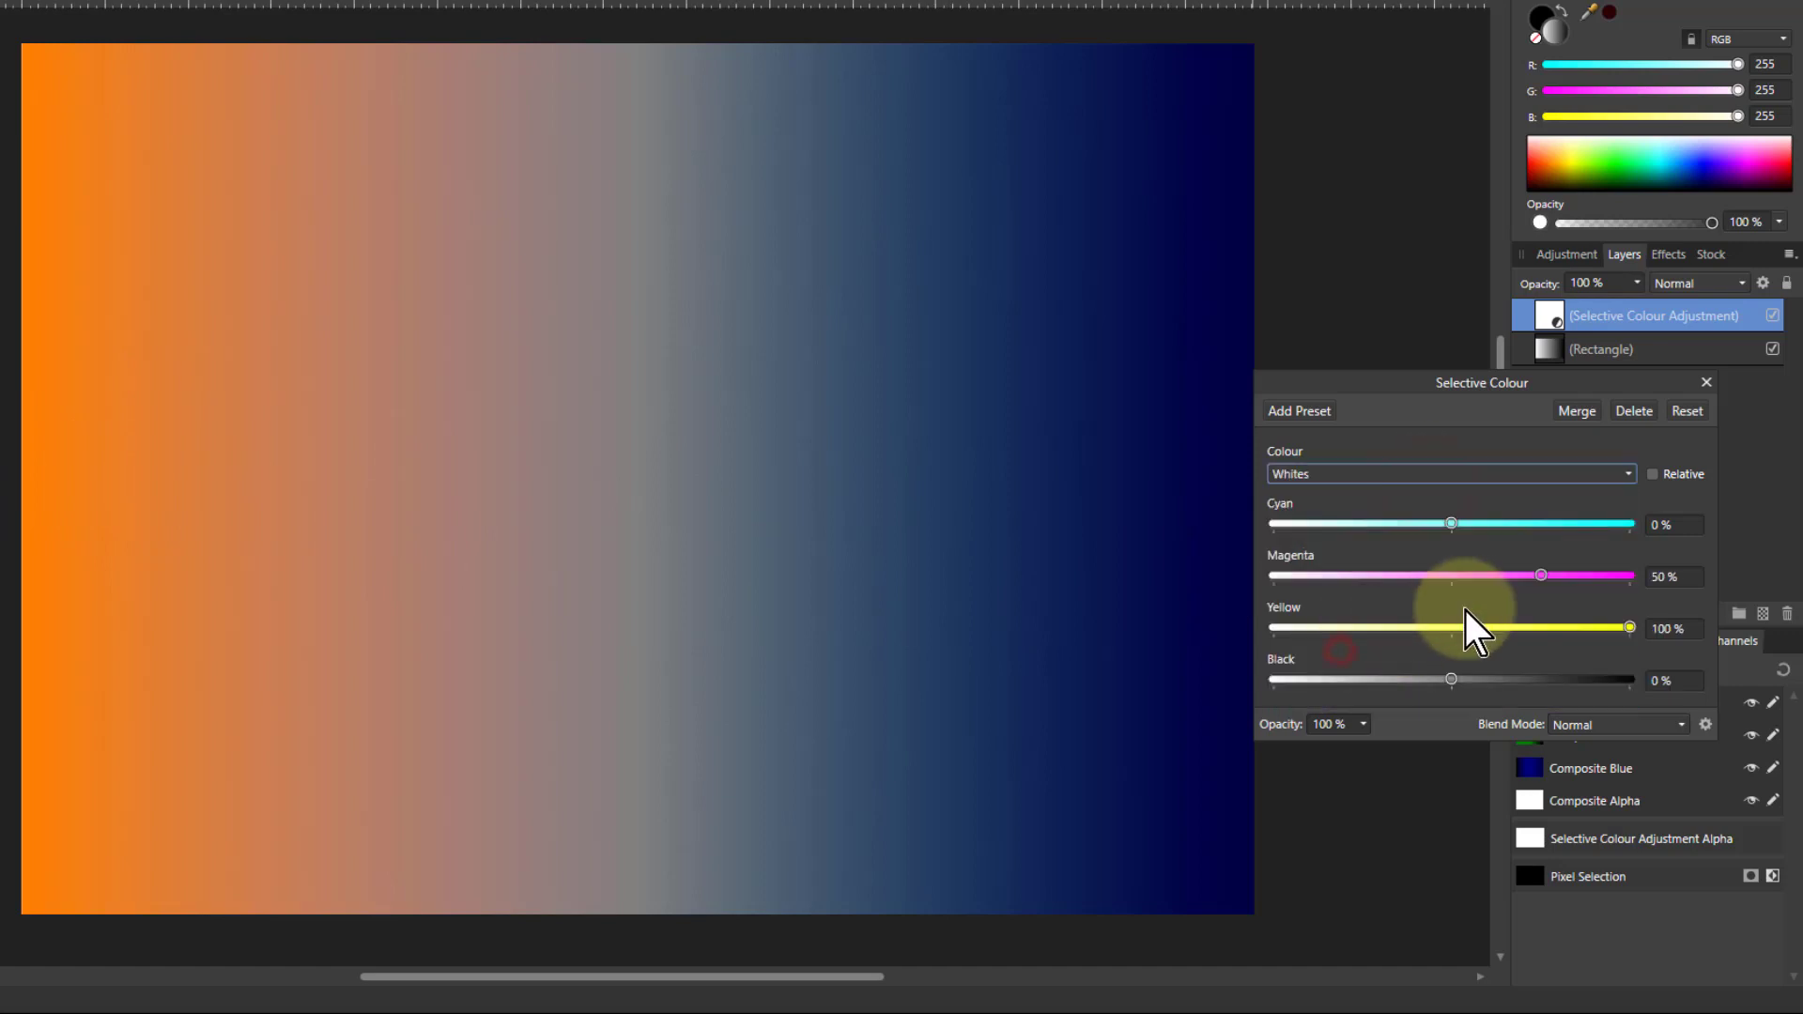
{"action": "left_click", "coordinate": [1512, 575]}
{"action": "left_click", "coordinate": [1554, 628]}
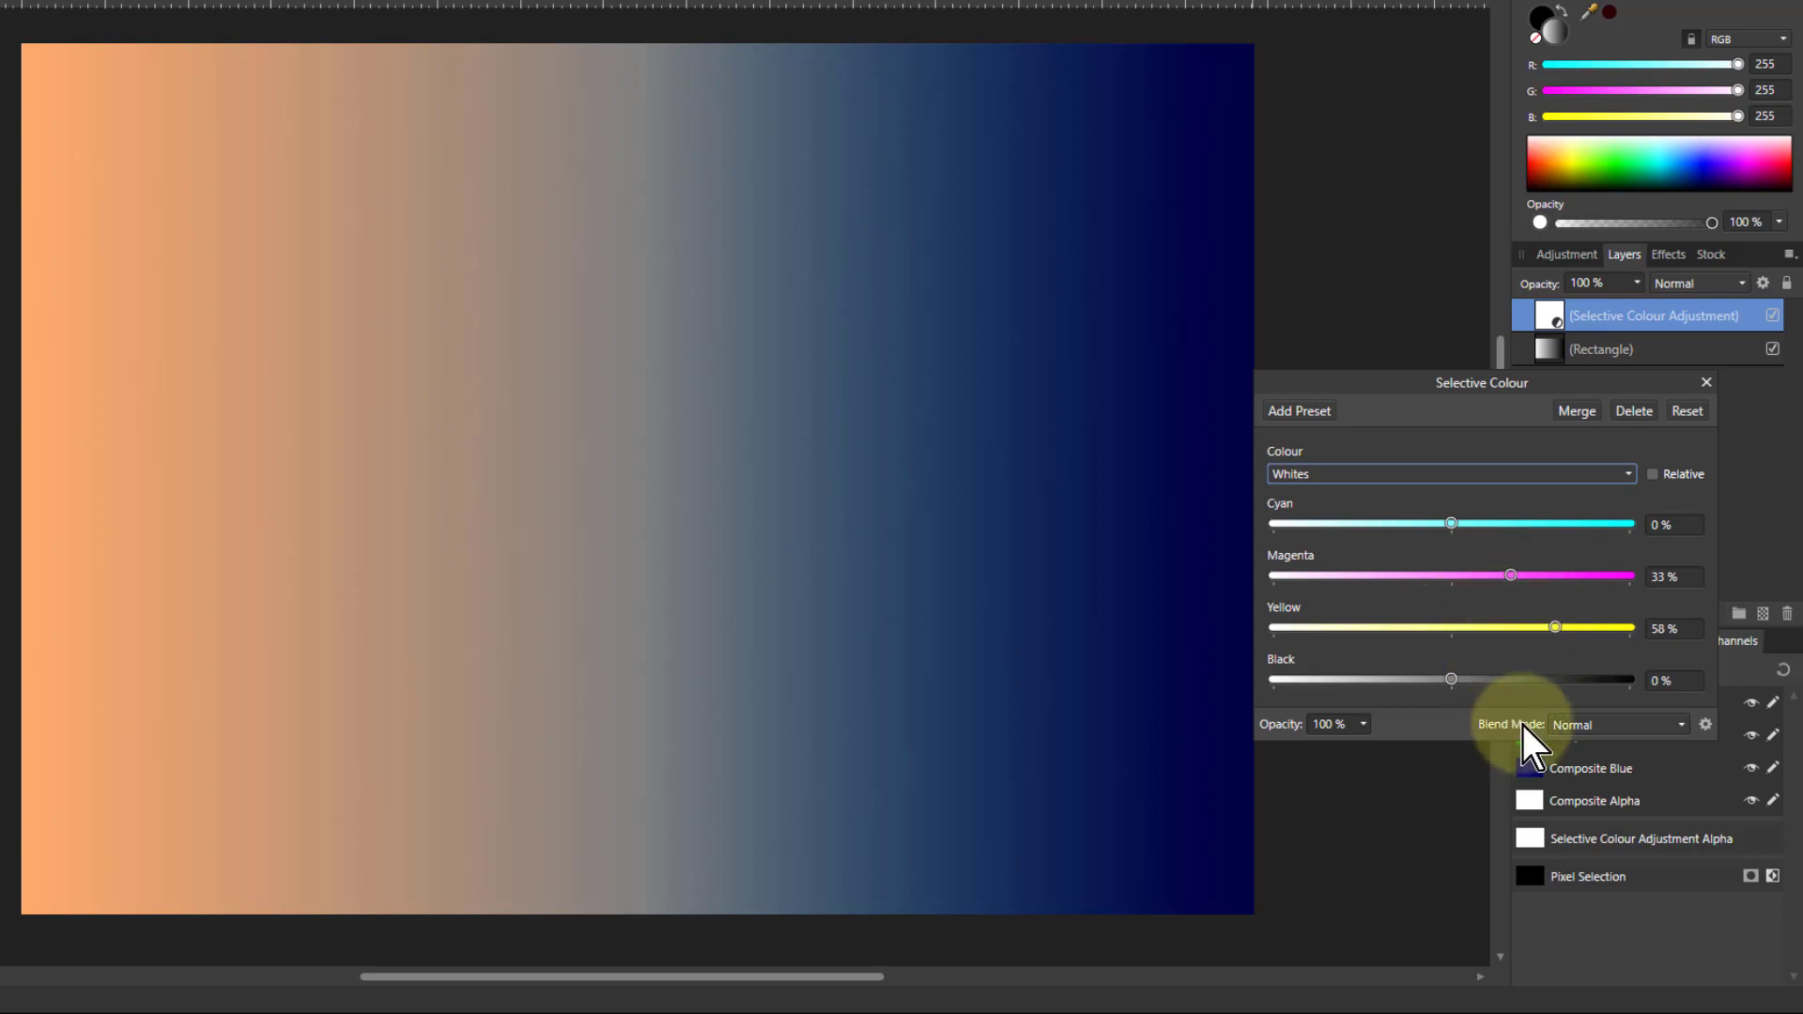
{"action": "left_click", "coordinate": [1451, 679]}
{"action": "mouse_move", "coordinate": [1452, 684]}
{"action": "left_mouse_down"}
{"action": "mouse_move", "coordinate": [1411, 685]}
{"action": "mouse_move", "coordinate": [1446, 685]}
{"action": "left_mouse_up"}
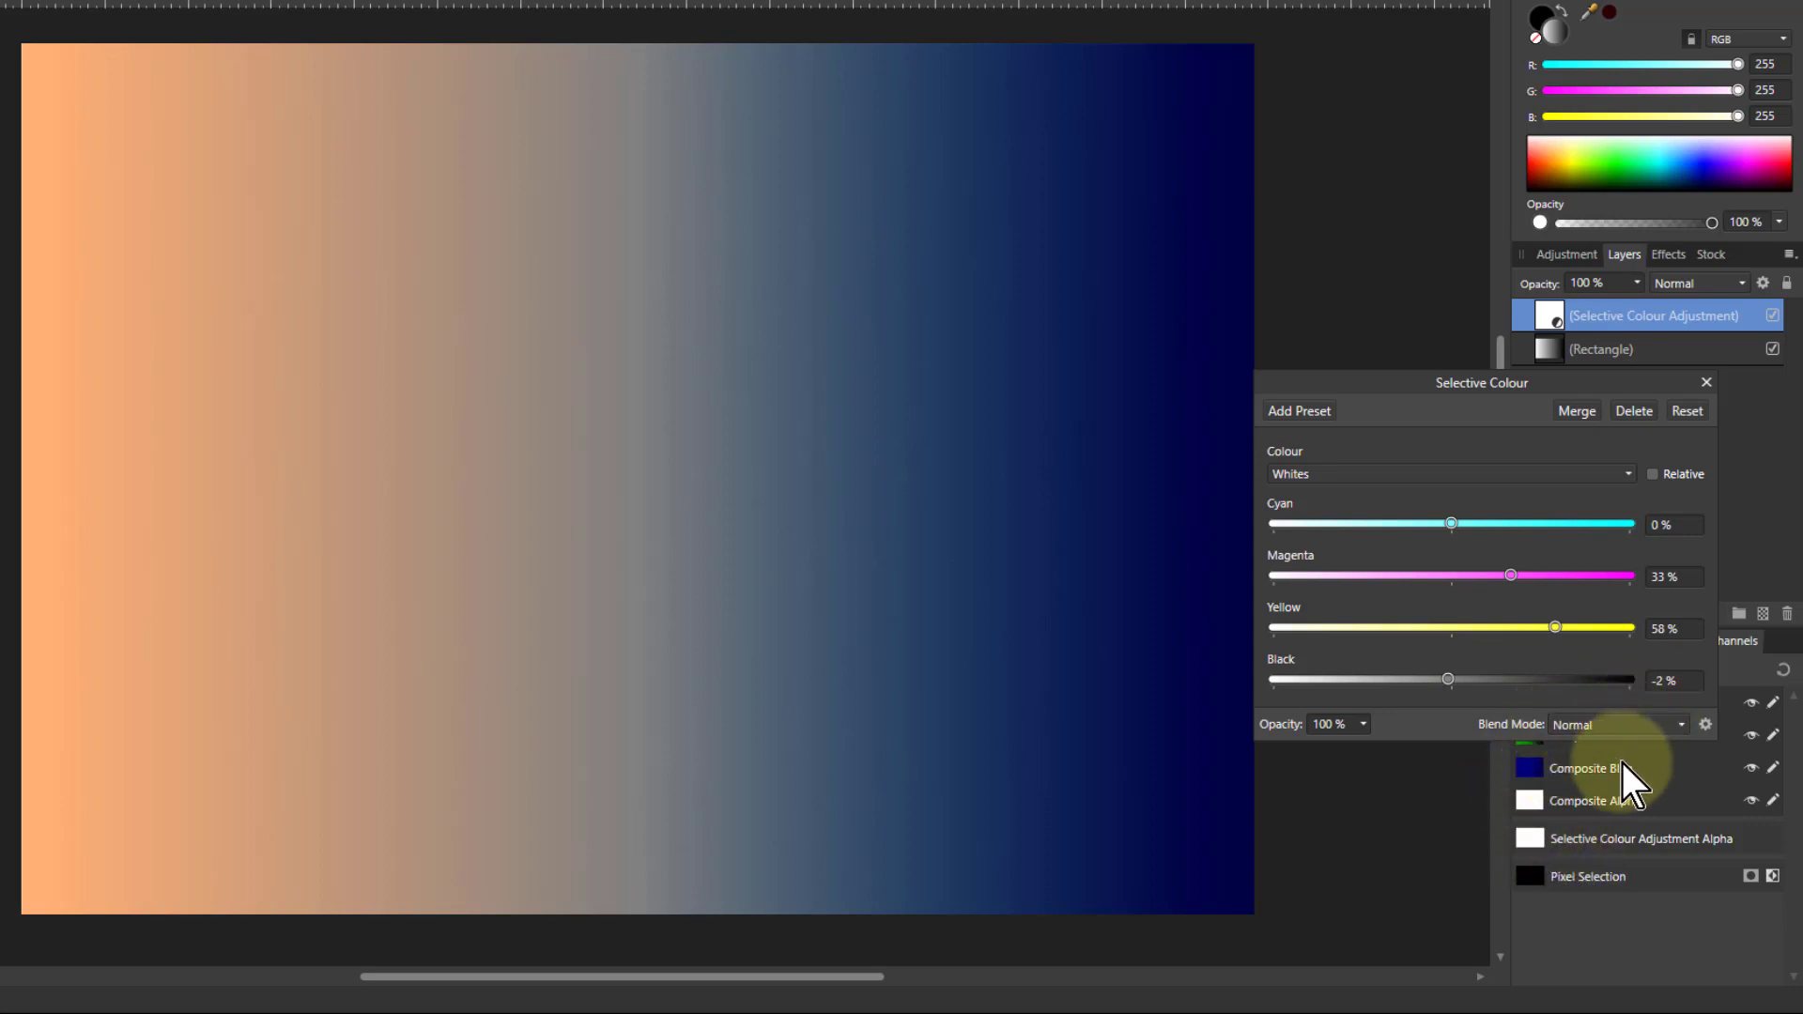
Change the Selective Colour adjustment's blend mode to Colour
{"action": "left_click", "coordinate": [1590, 730]}
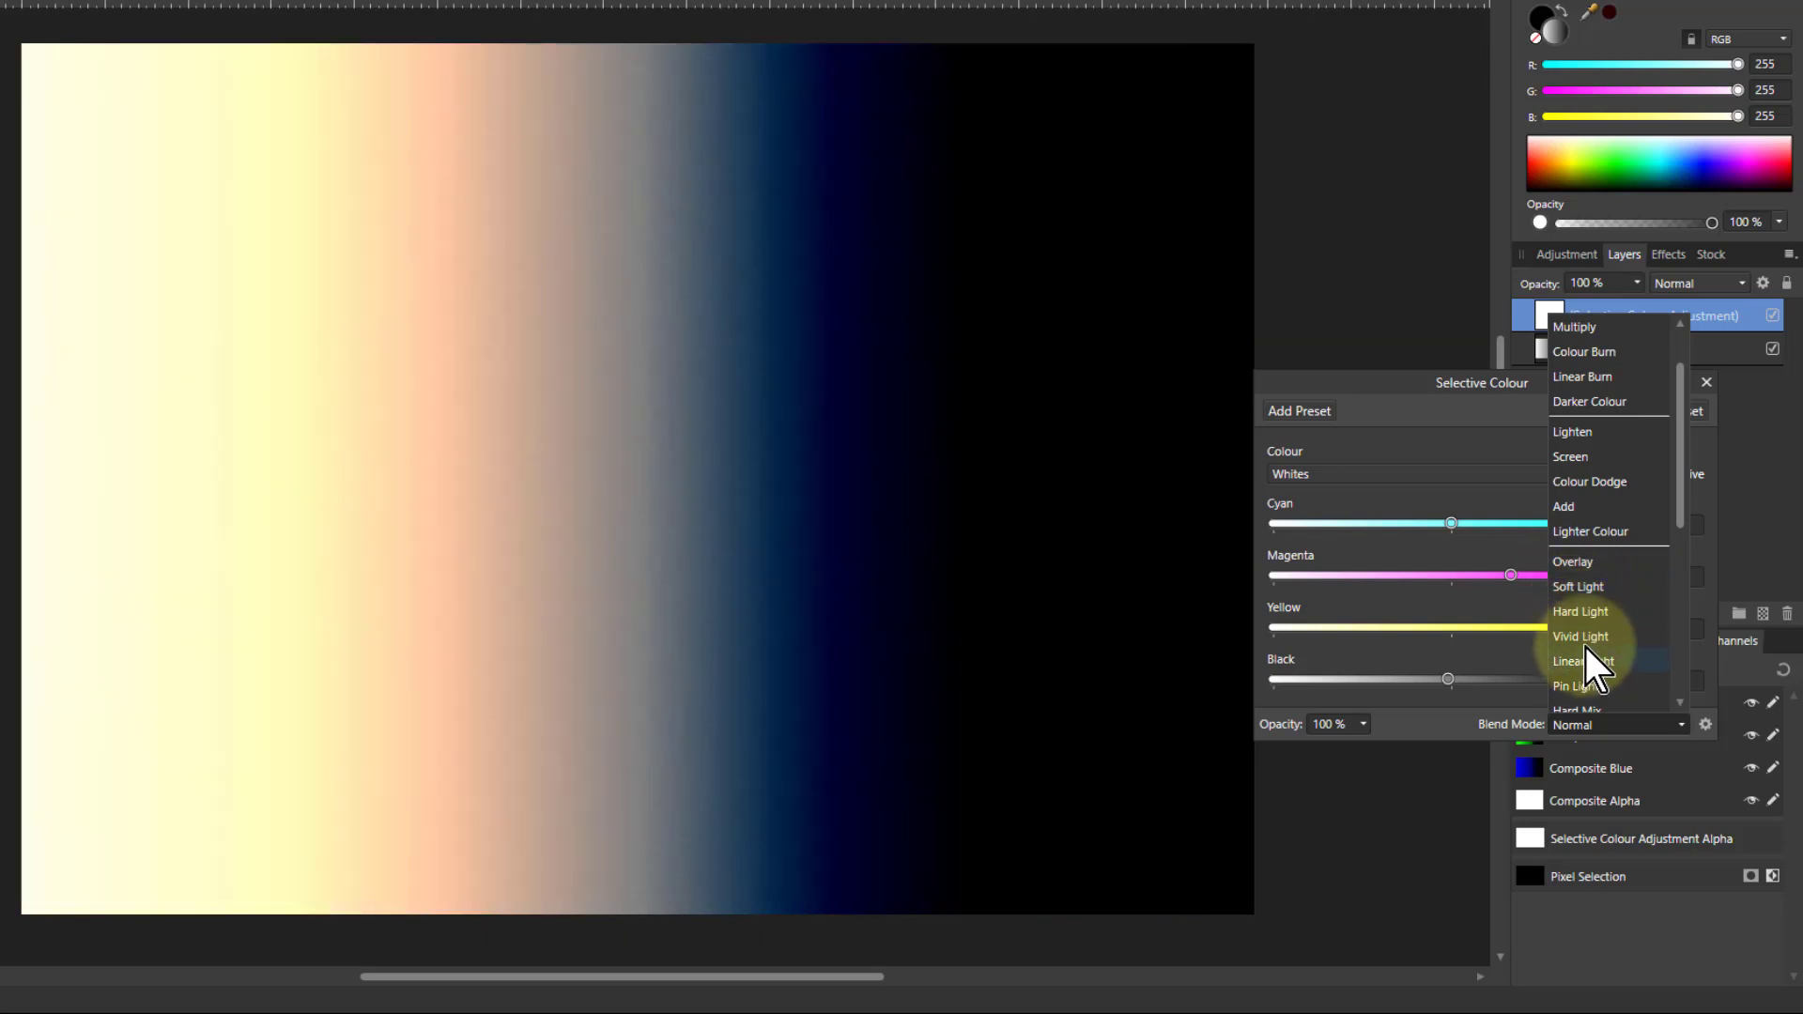
{"action": "scroll", "coordinate": [1589, 582], "scroll_direction": "down", "scroll_amount": 2}
{"action": "scroll", "coordinate": [1587, 499], "scroll_direction": "down", "scroll_amount": 2}
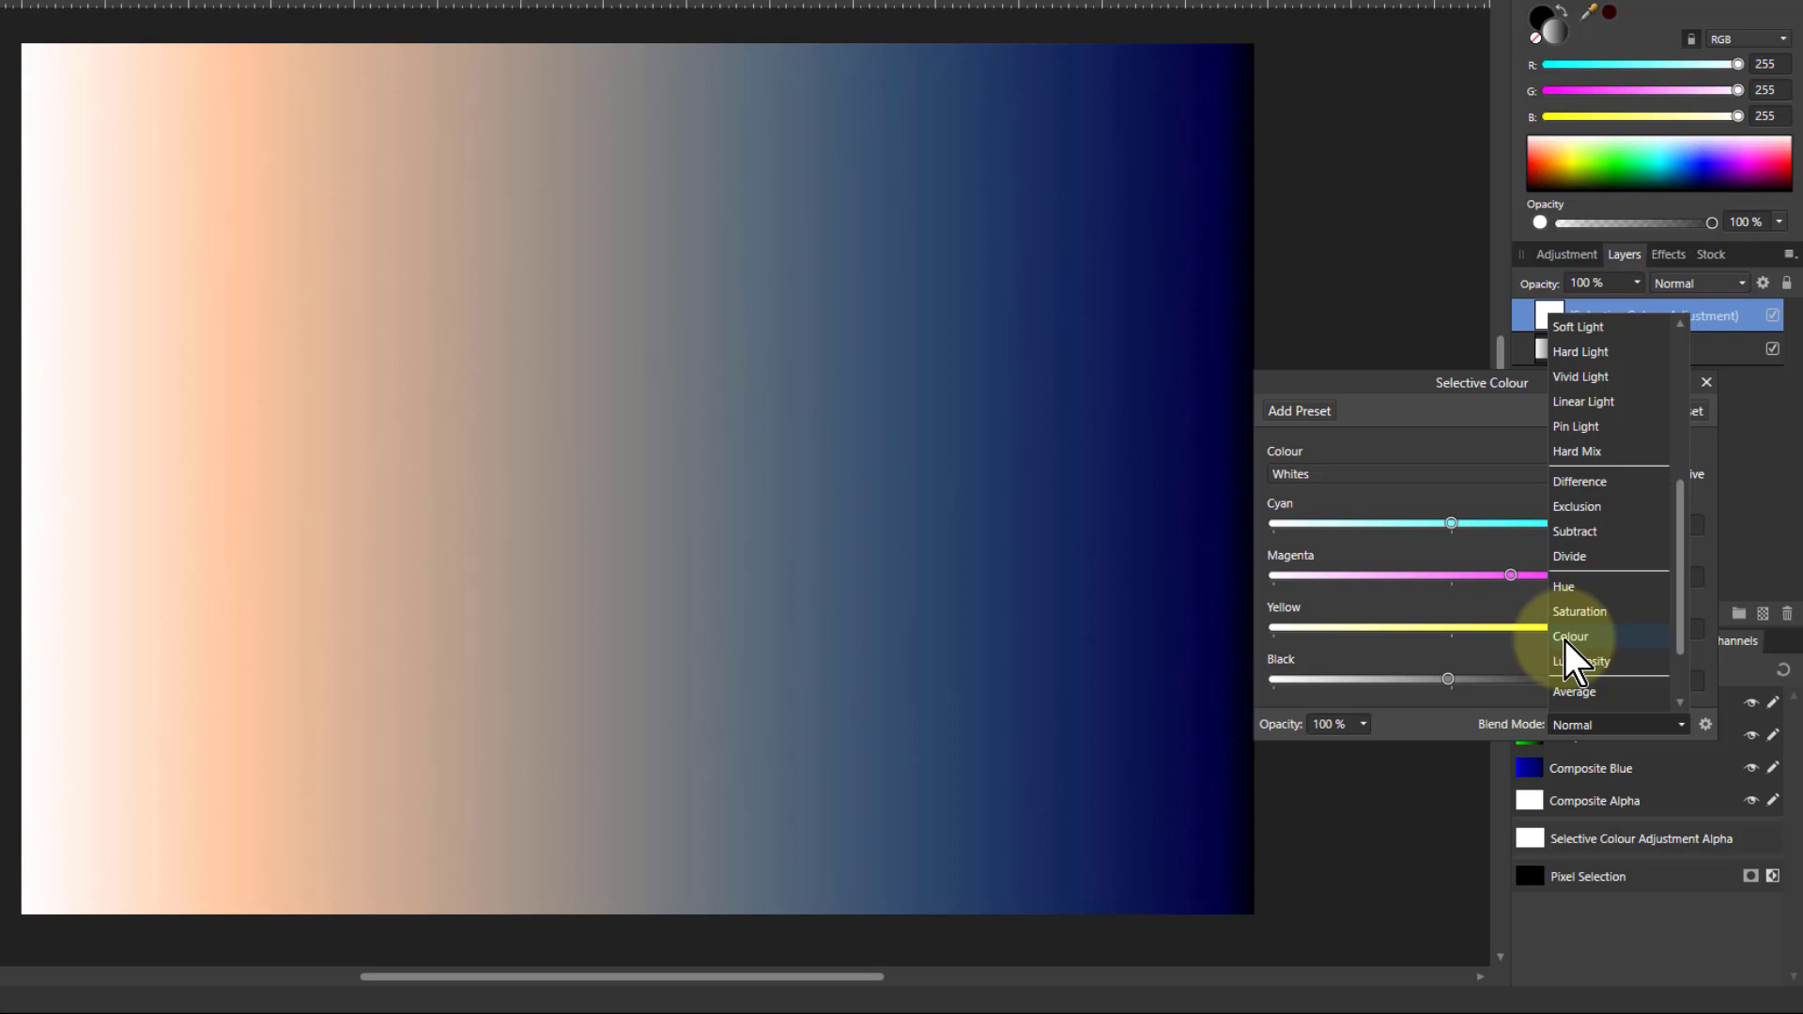
{"action": "left_click", "coordinate": [1564, 638]}
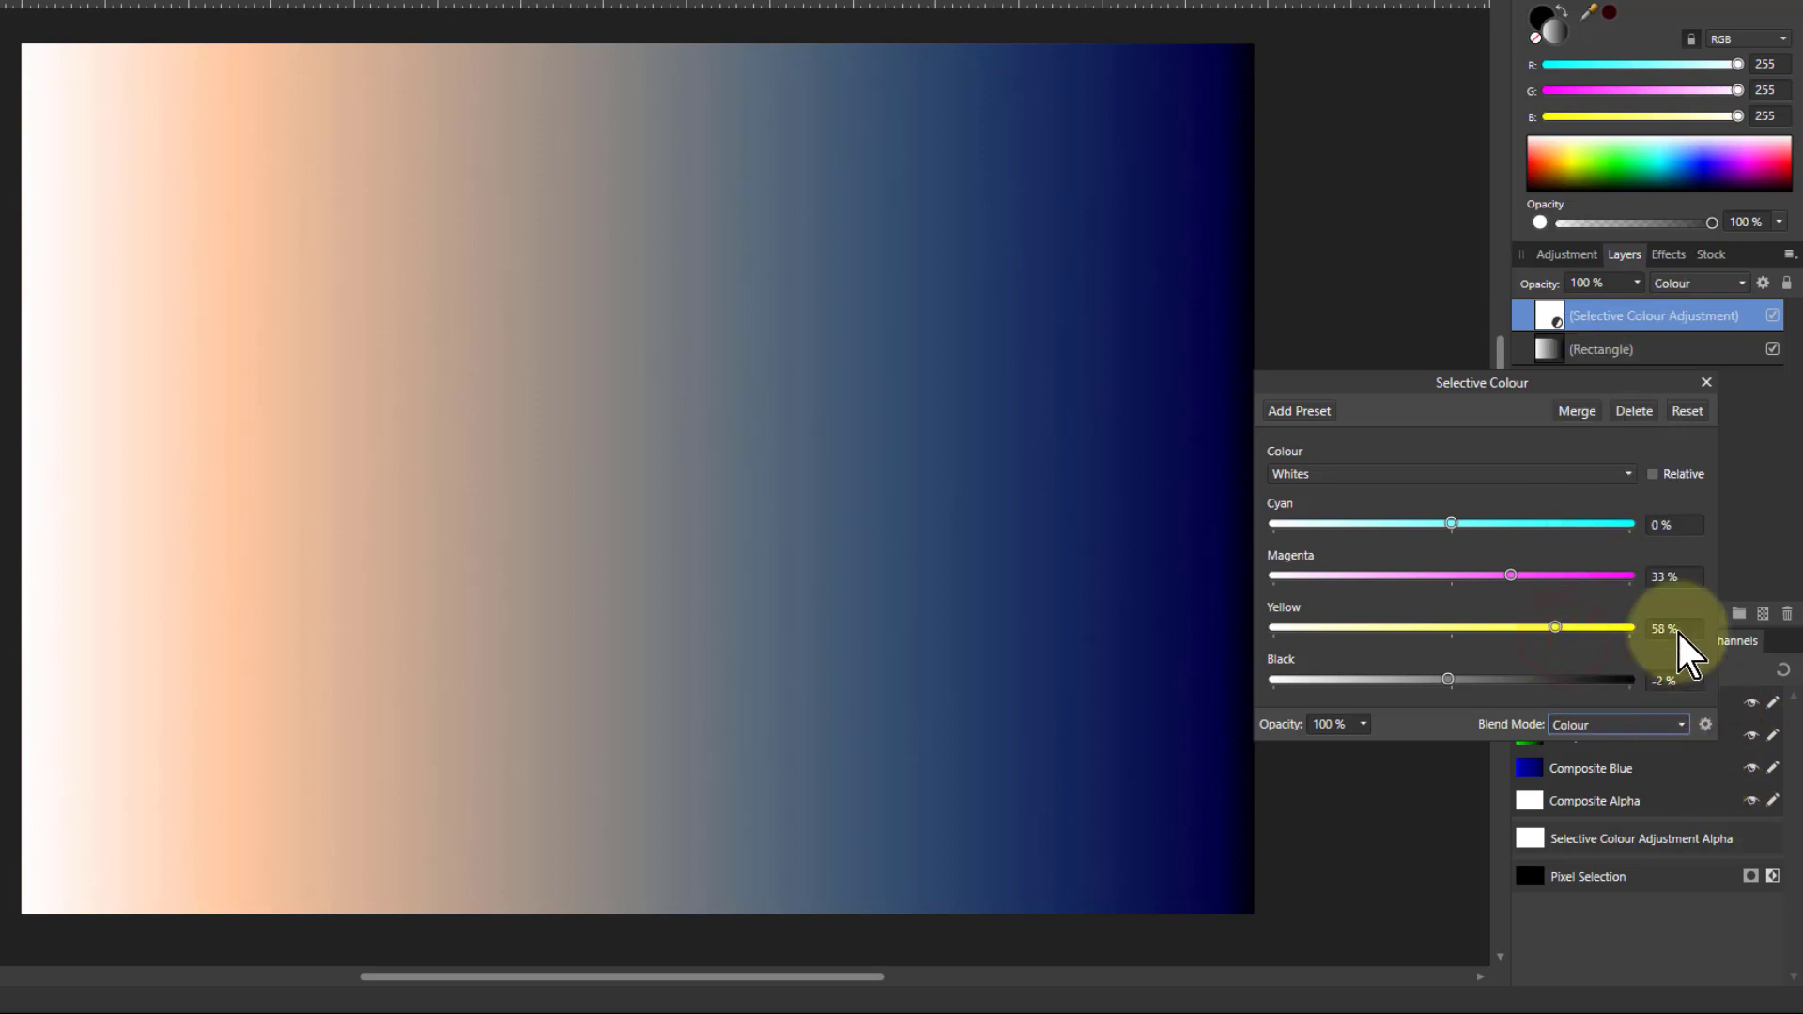
Copy the Selective Colour layer and paste it above Background in the street photo
{"action": "left_click", "coordinate": [1547, 314]}
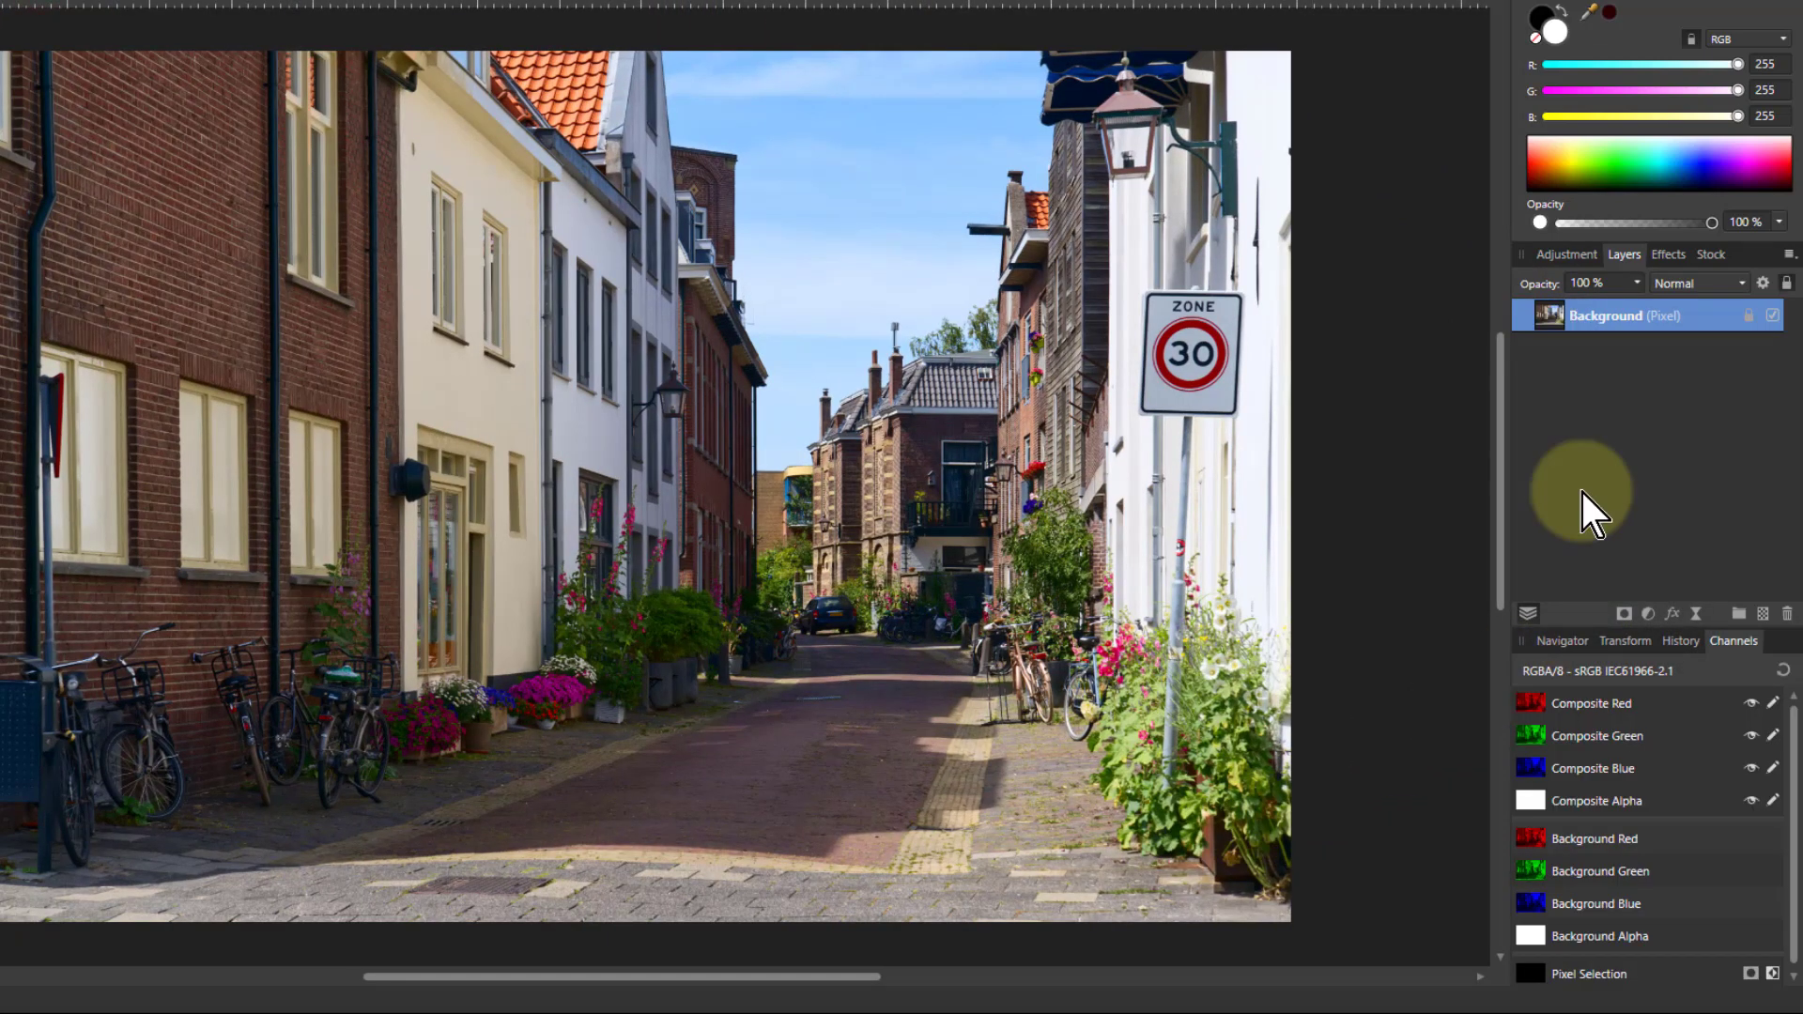
{"action": "key", "text": "ctrl+v"}
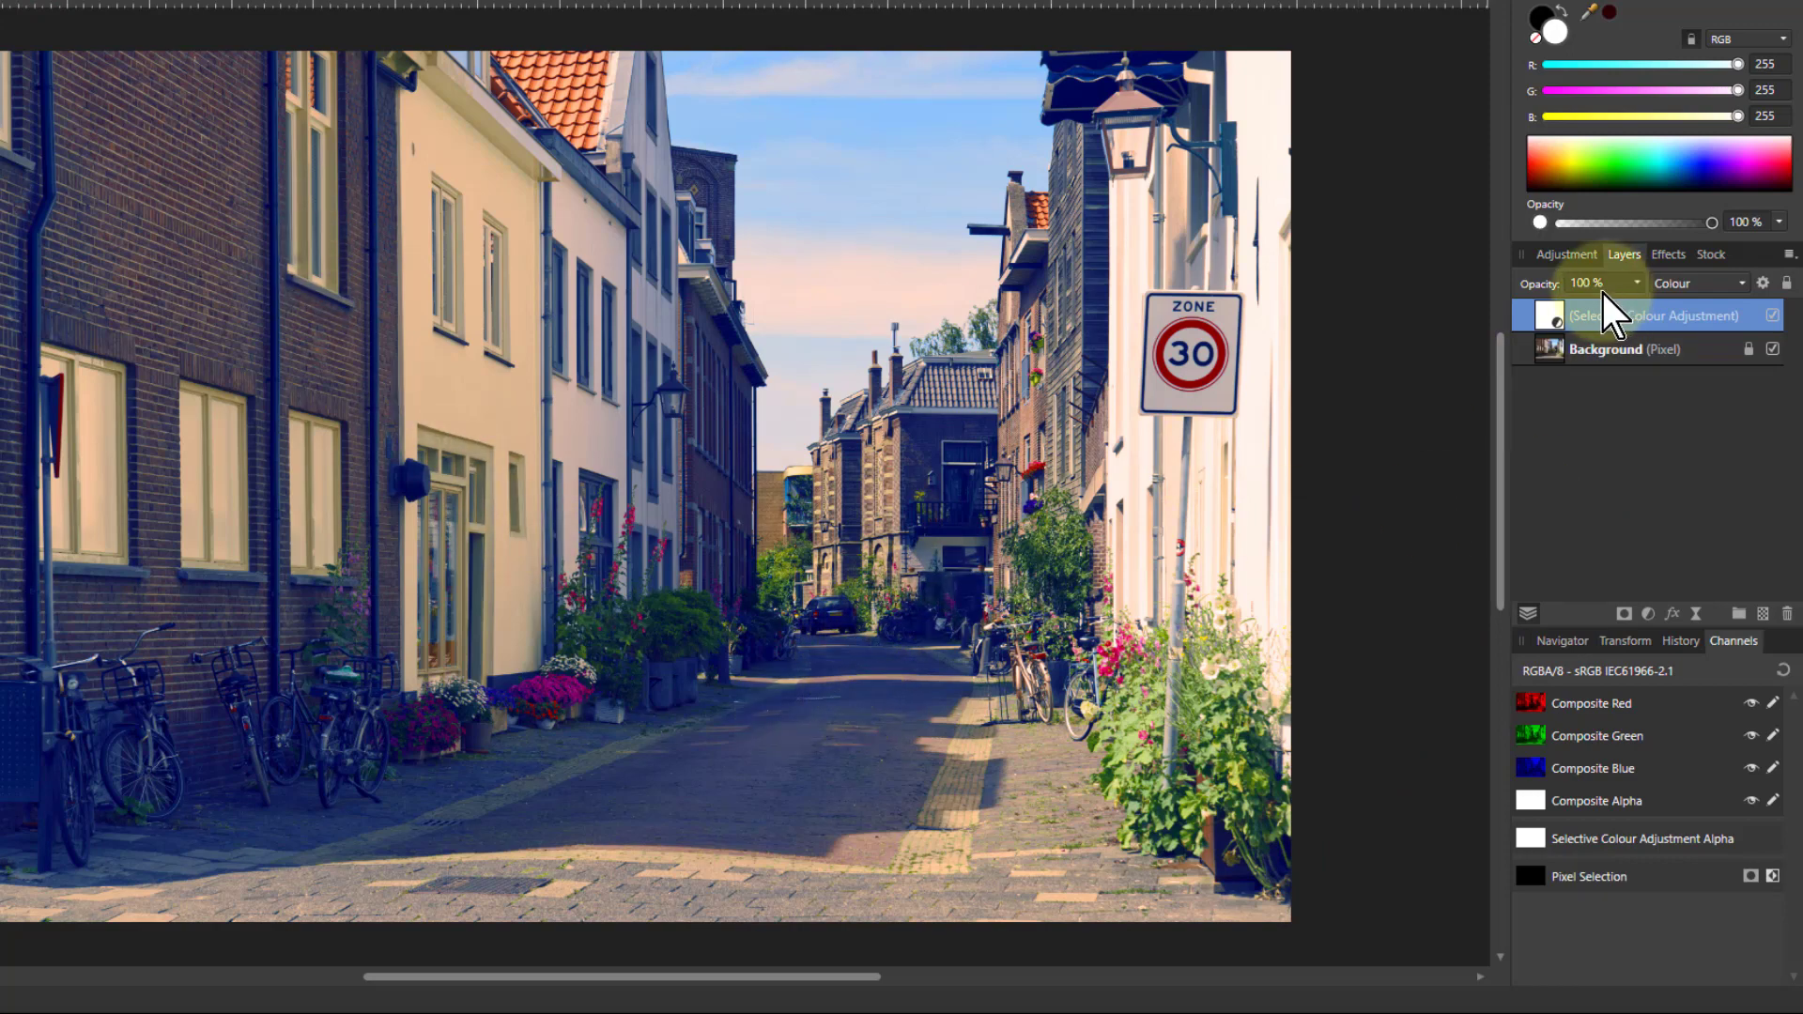
Reopen the adjustment, set Whites to Magenta 23%, Yellow 45%, Black -7%, and compare it on and off
{"action": "double_click", "coordinate": [1541, 311]}
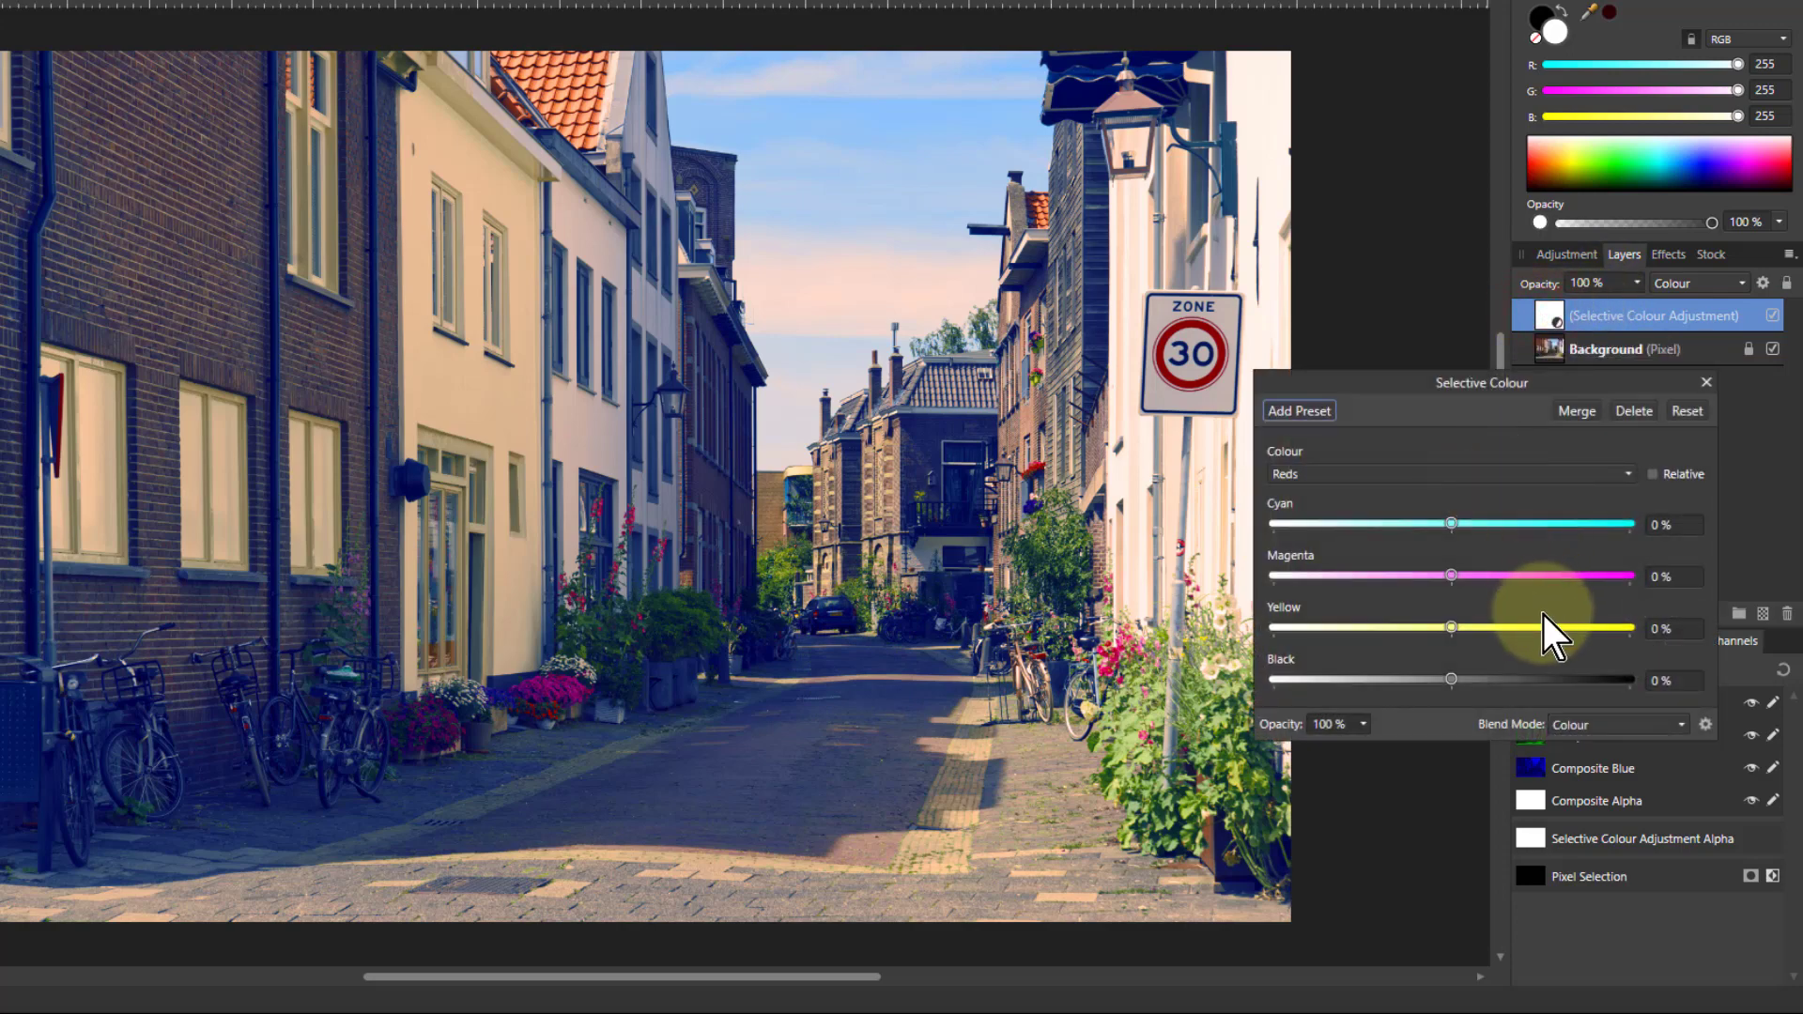
{"action": "left_click", "coordinate": [1414, 479]}
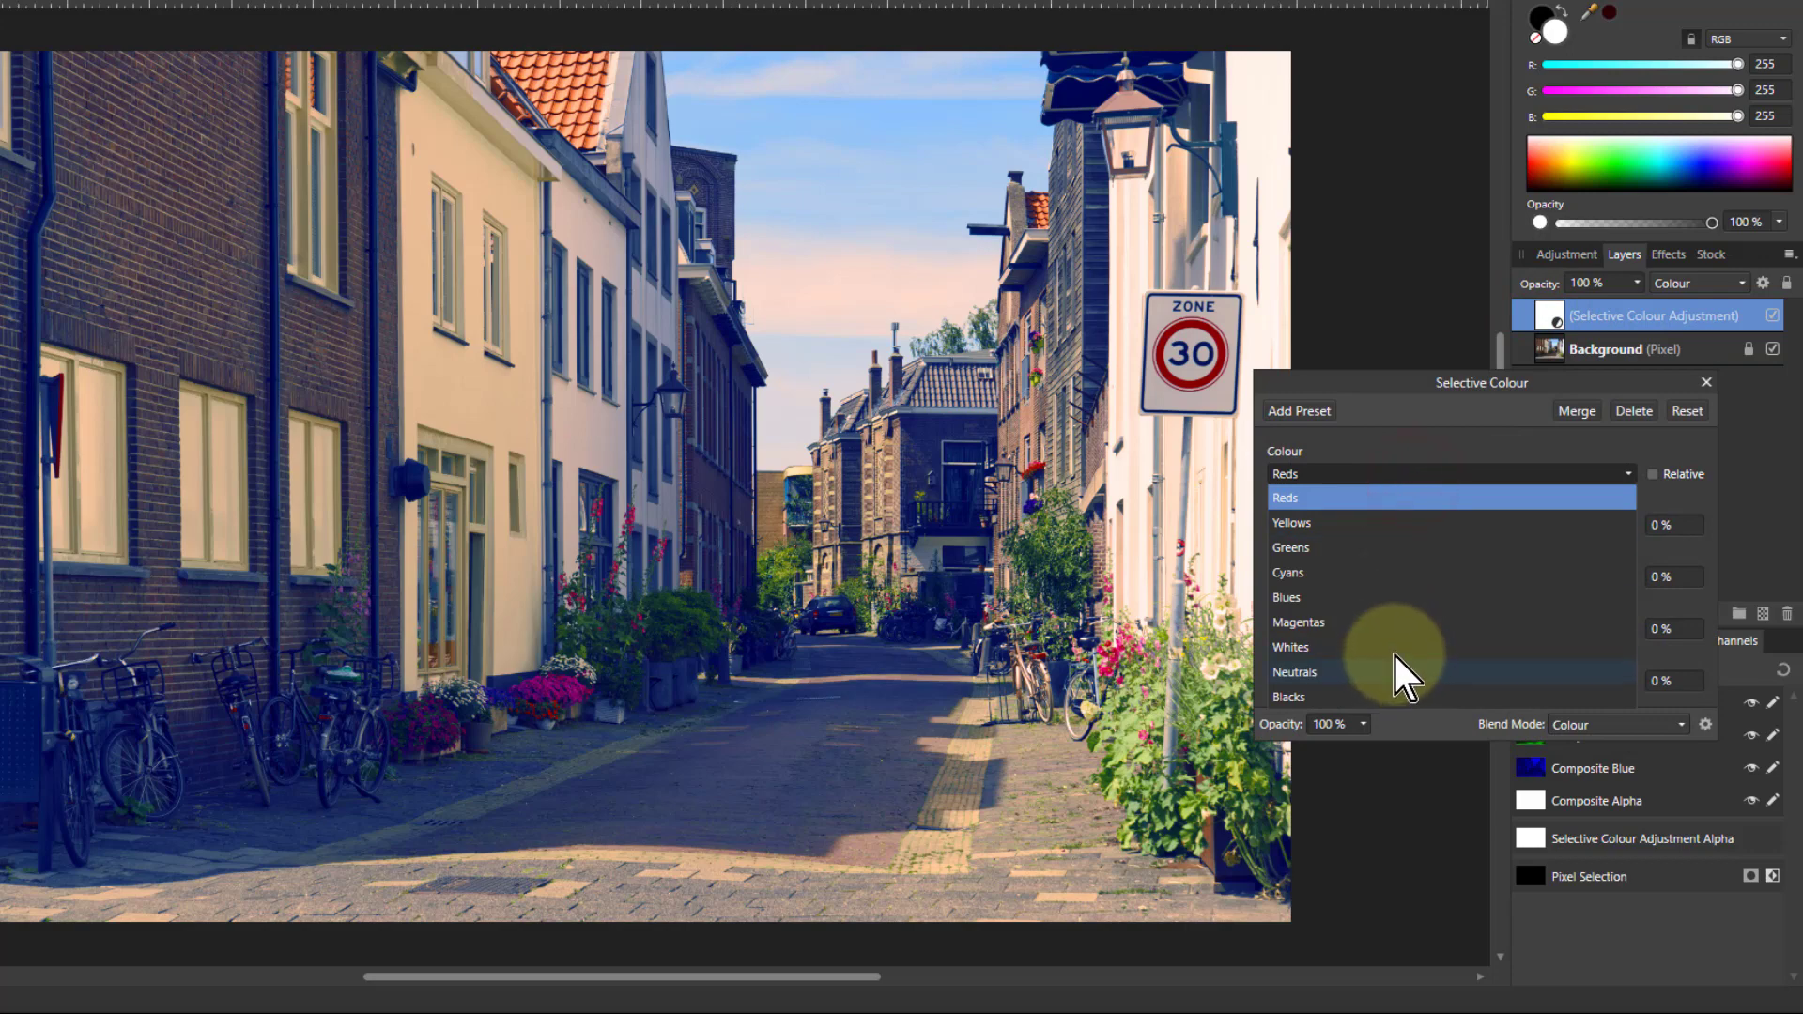
{"action": "left_click", "coordinate": [1394, 647]}
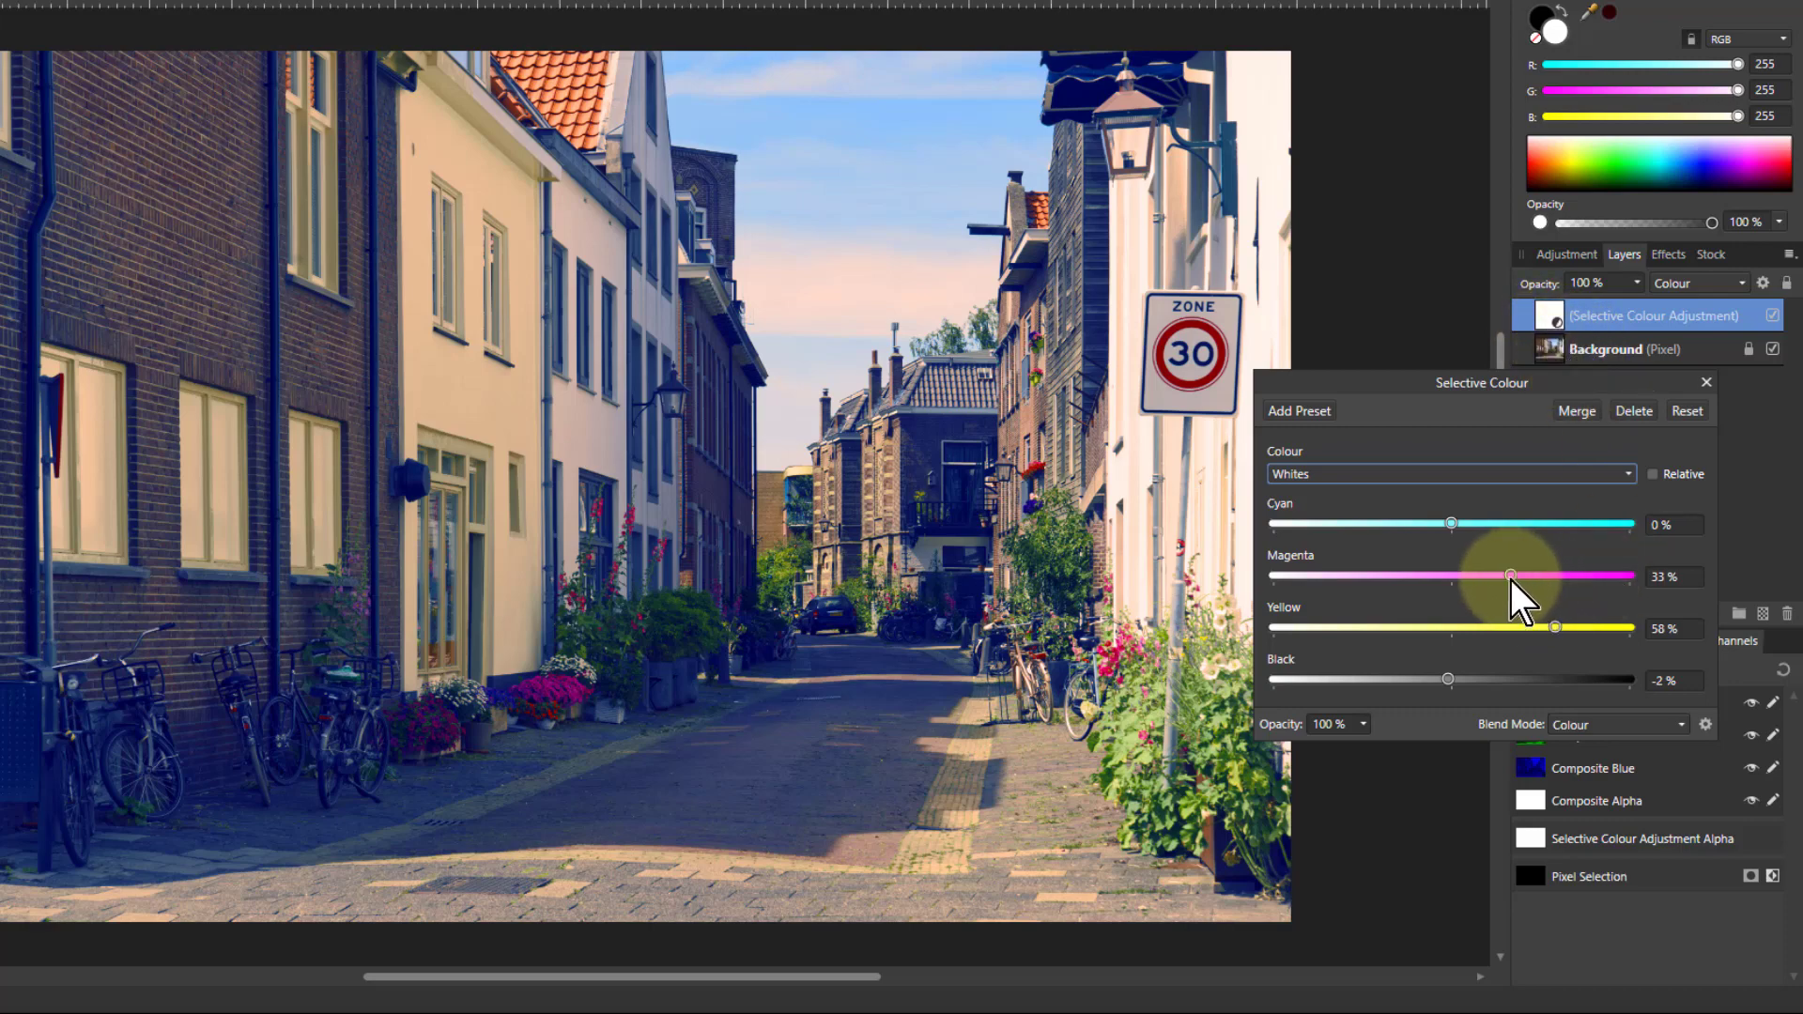
{"action": "left_click", "coordinate": [1523, 627]}
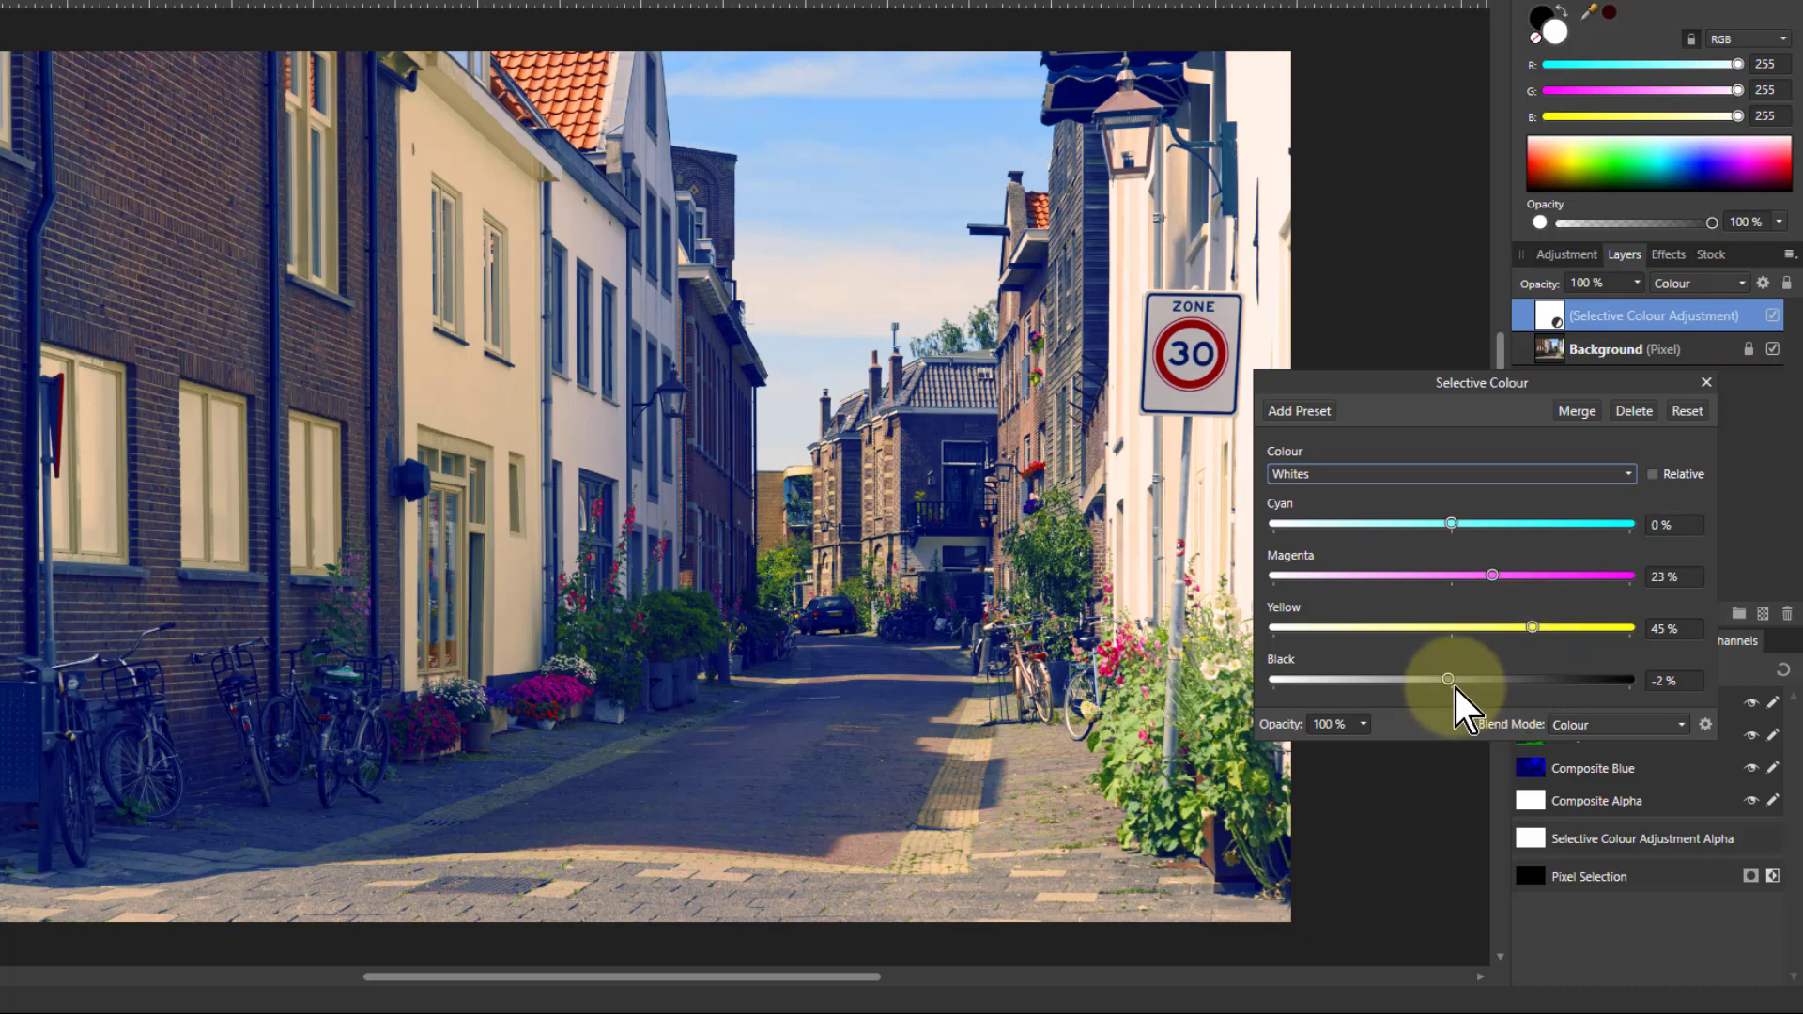
{"action": "mouse_move", "coordinate": [1454, 685]}
{"action": "left_mouse_down"}
{"action": "mouse_move", "coordinate": [1429, 685]}
{"action": "mouse_move", "coordinate": [1438, 701]}
{"action": "left_mouse_up"}
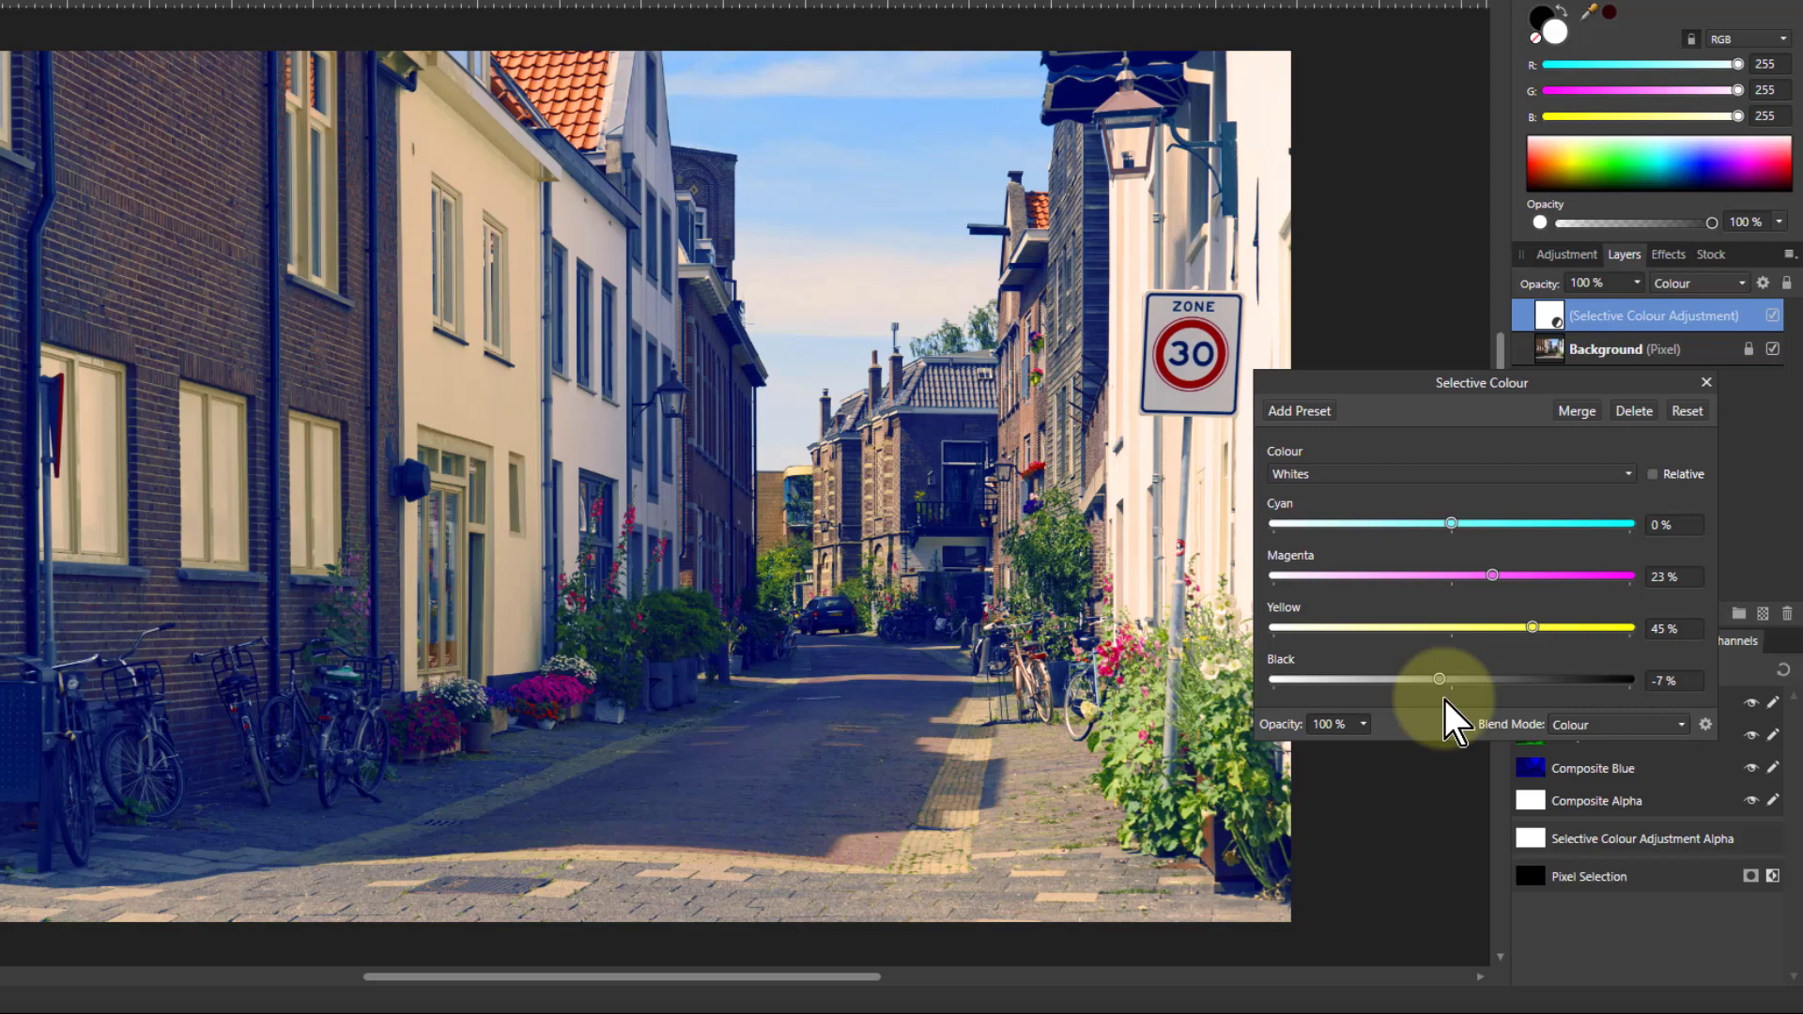
{"action": "left_click", "coordinate": [1772, 316]}
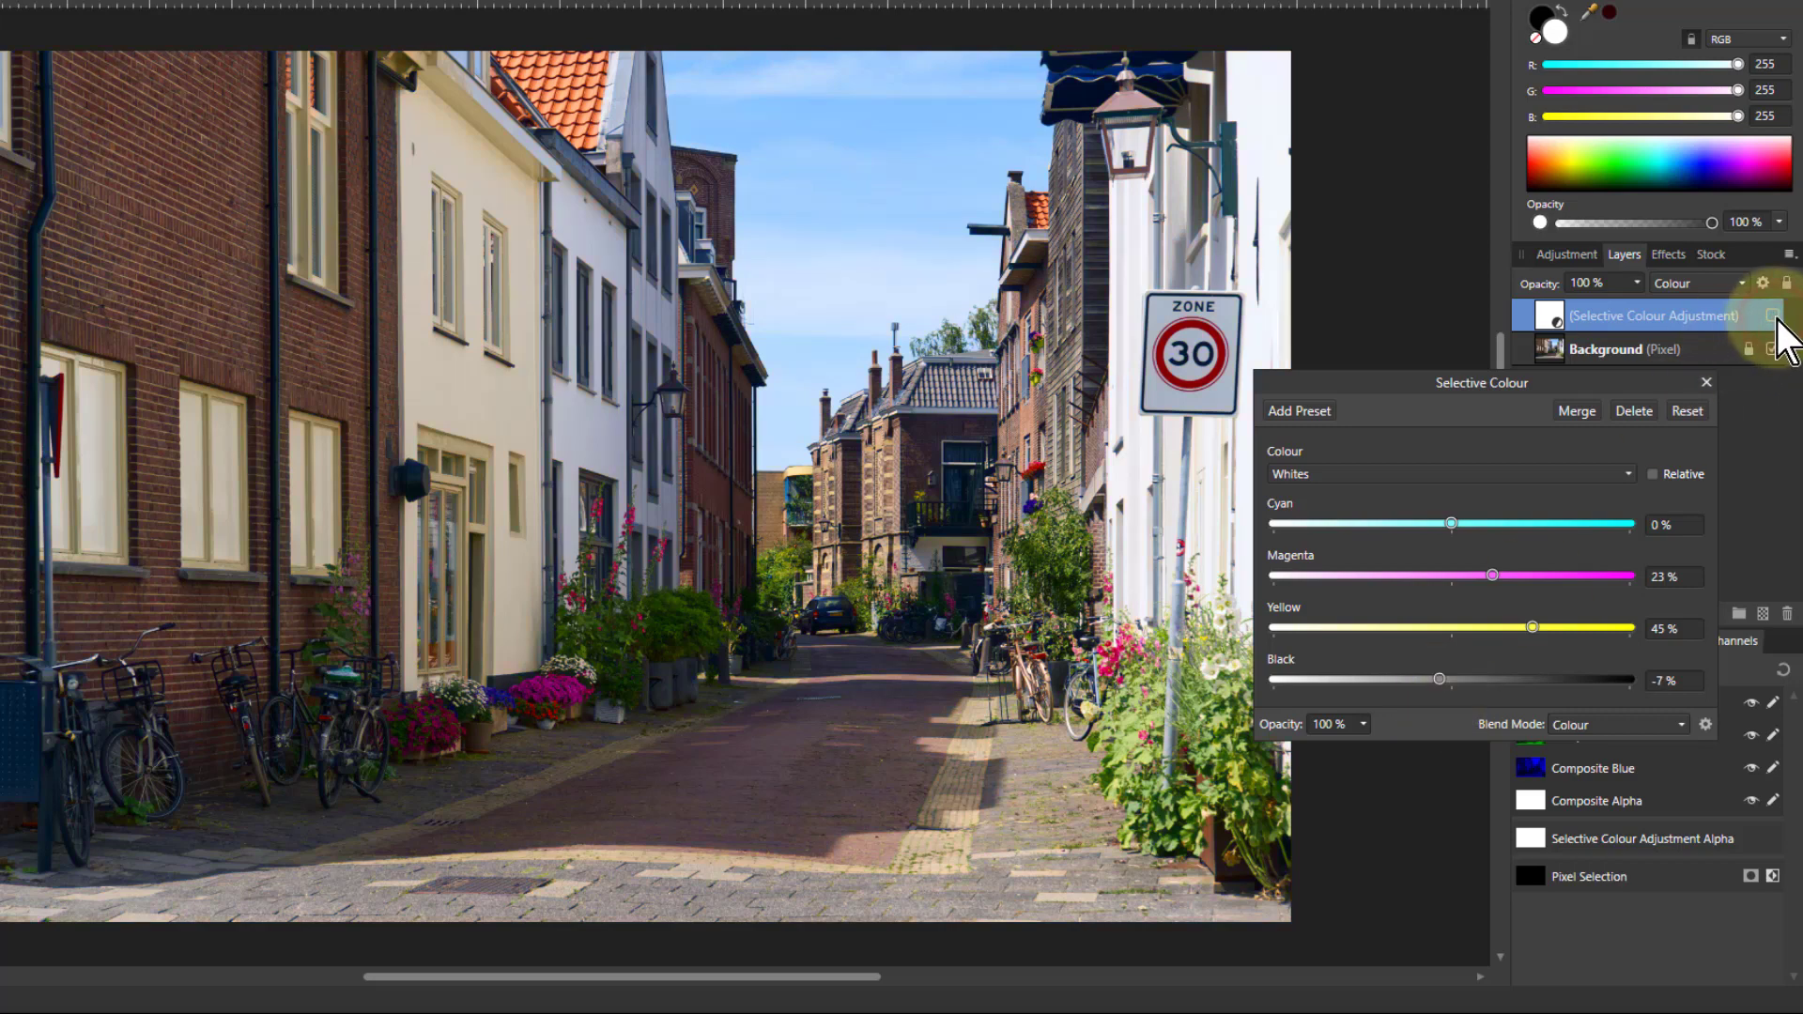
{"action": "left_click", "coordinate": [1772, 315]}
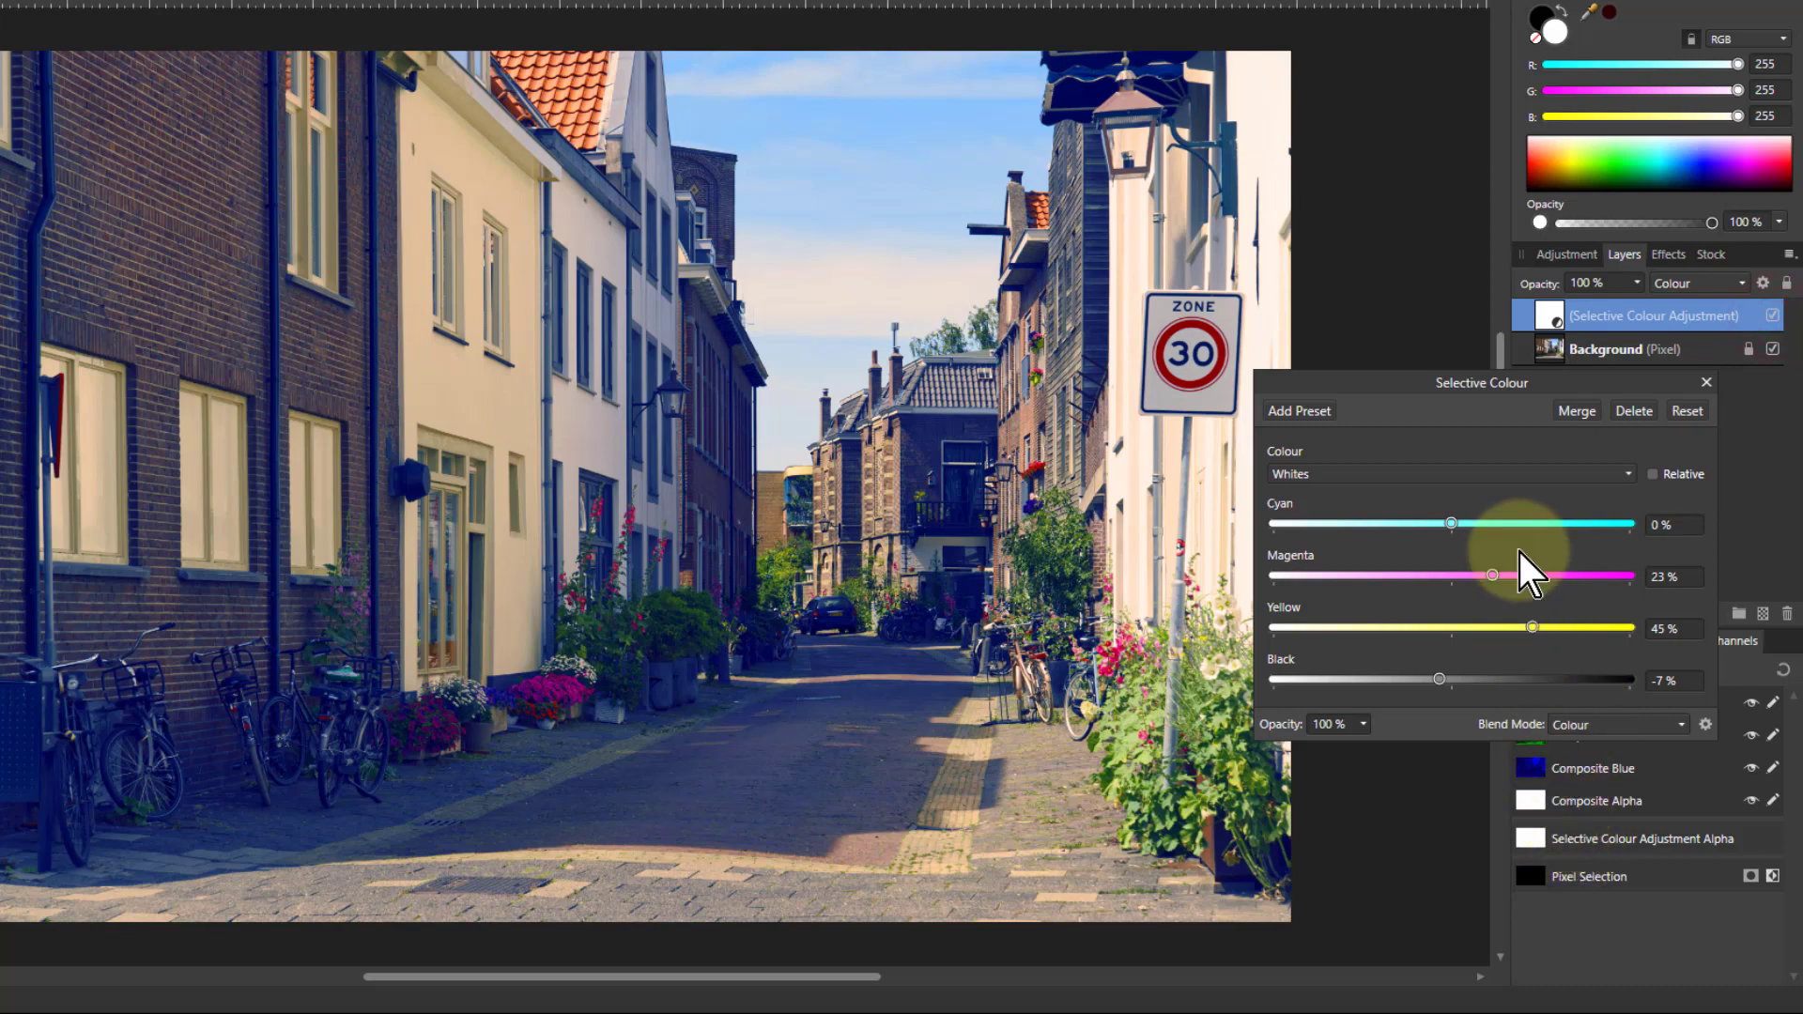
Raise the Blacks range's Black amount to 65% on the street photo adjustment
{"action": "left_click", "coordinate": [1431, 476]}
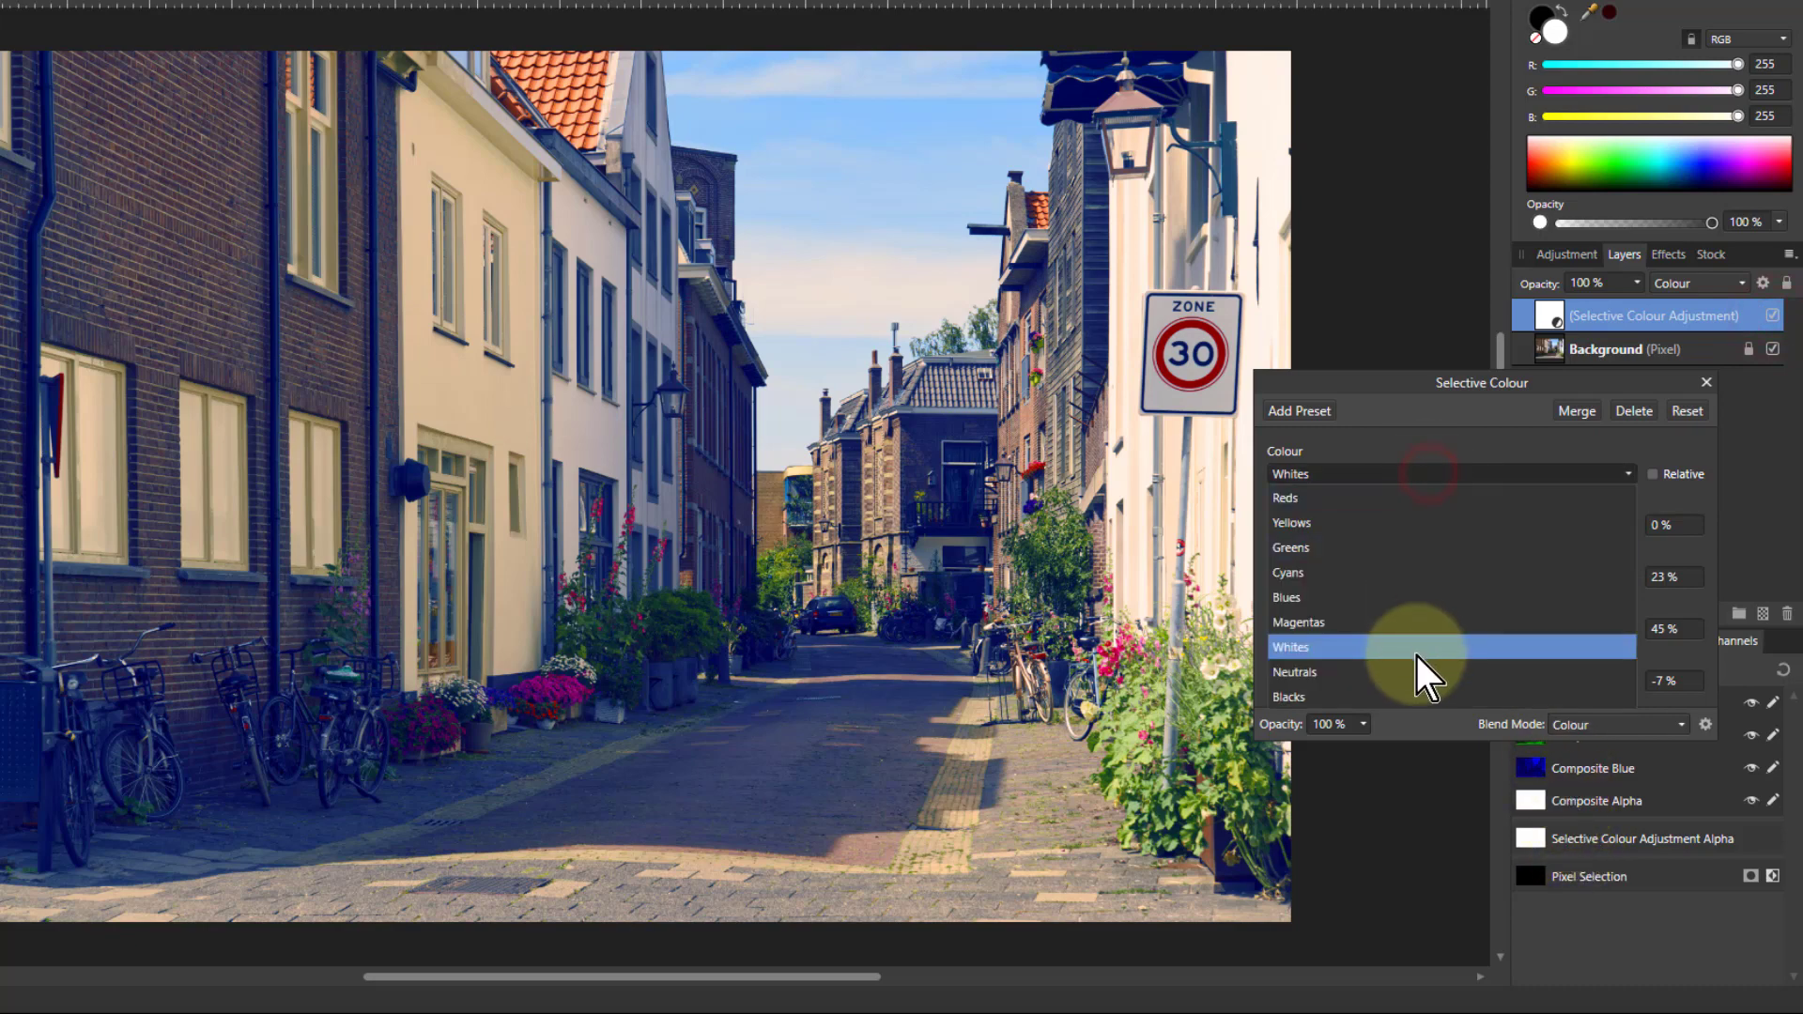
{"action": "left_click", "coordinate": [1418, 694]}
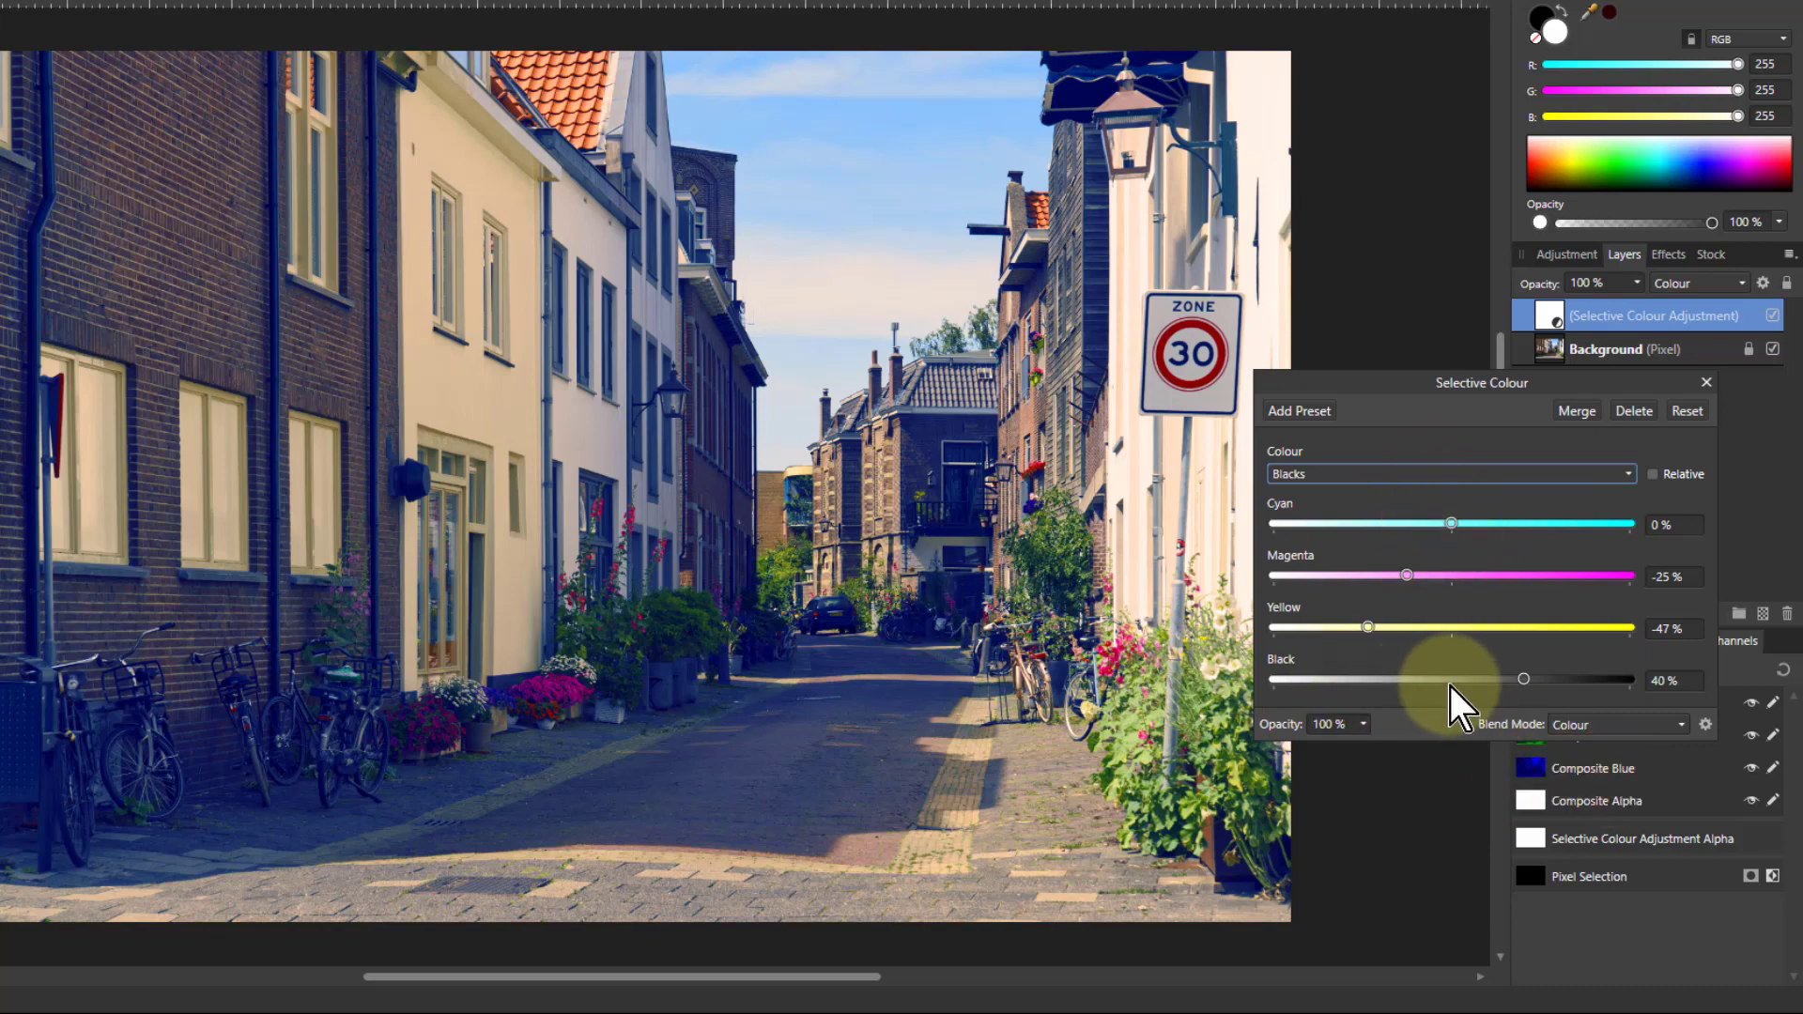
{"action": "left_click", "coordinate": [1523, 681]}
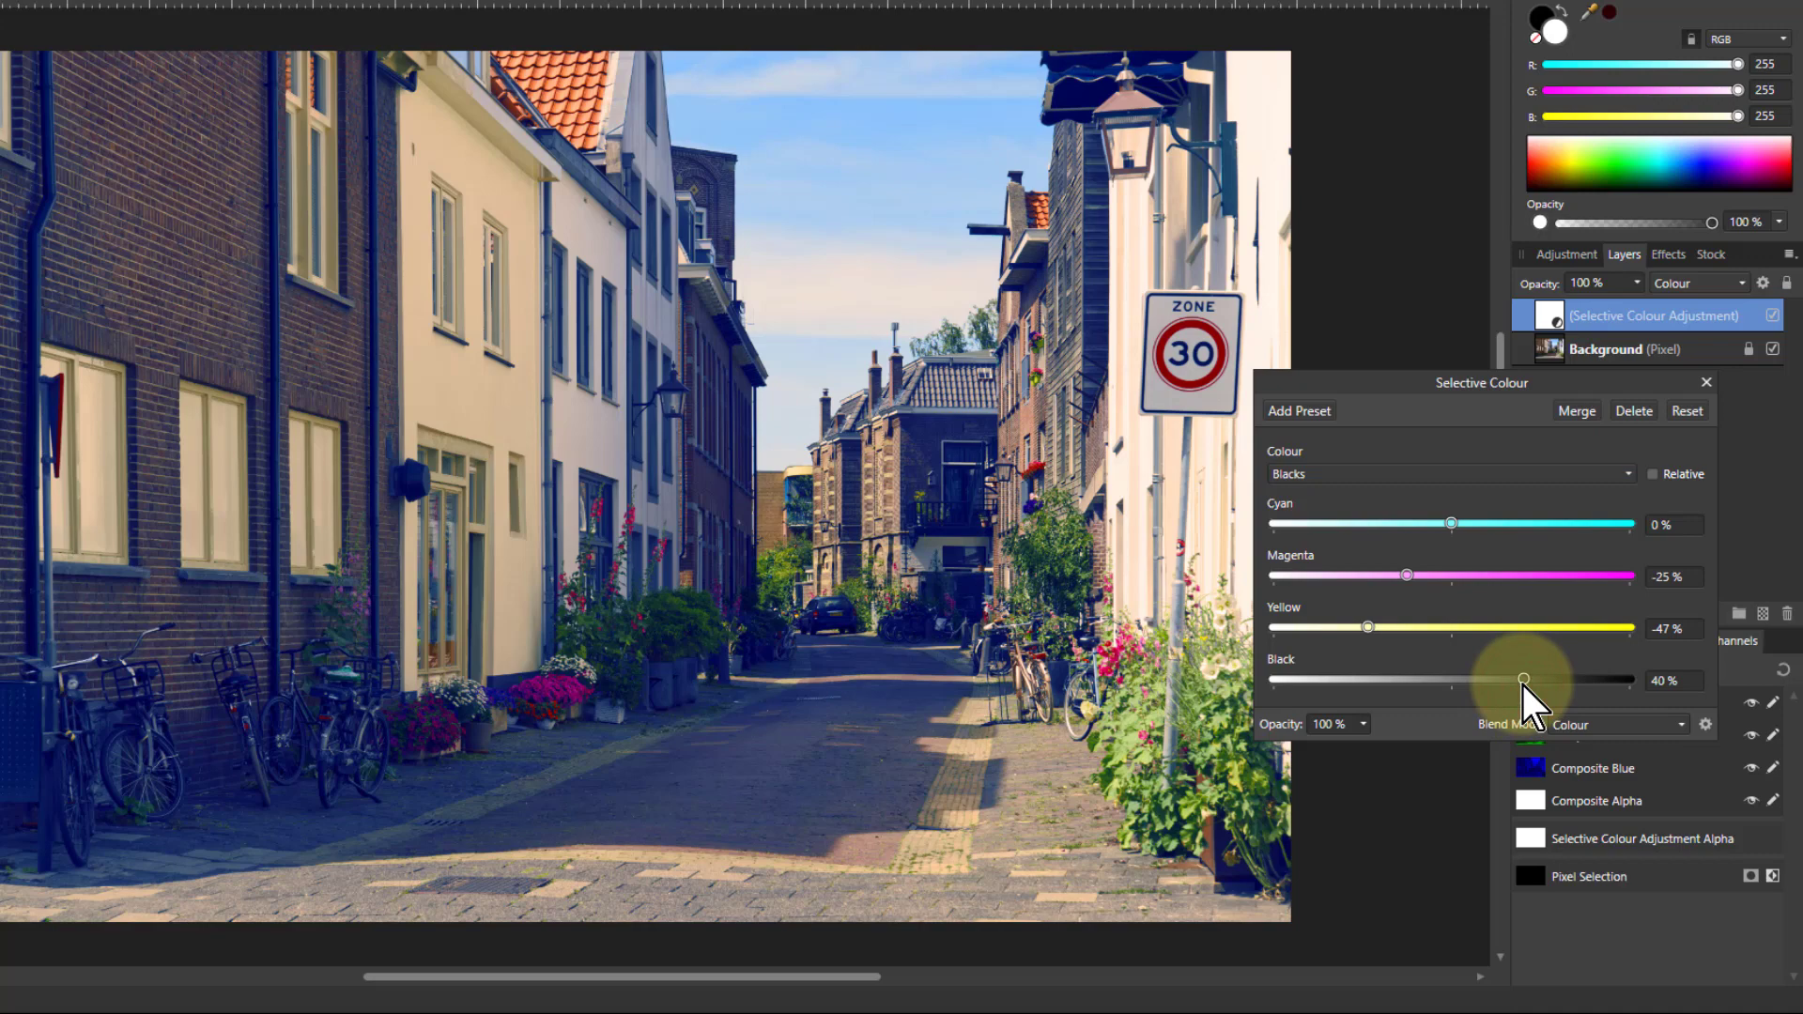
{"action": "left_click_drag", "start_coordinate": [1532, 682], "coordinate": [1568, 685]}
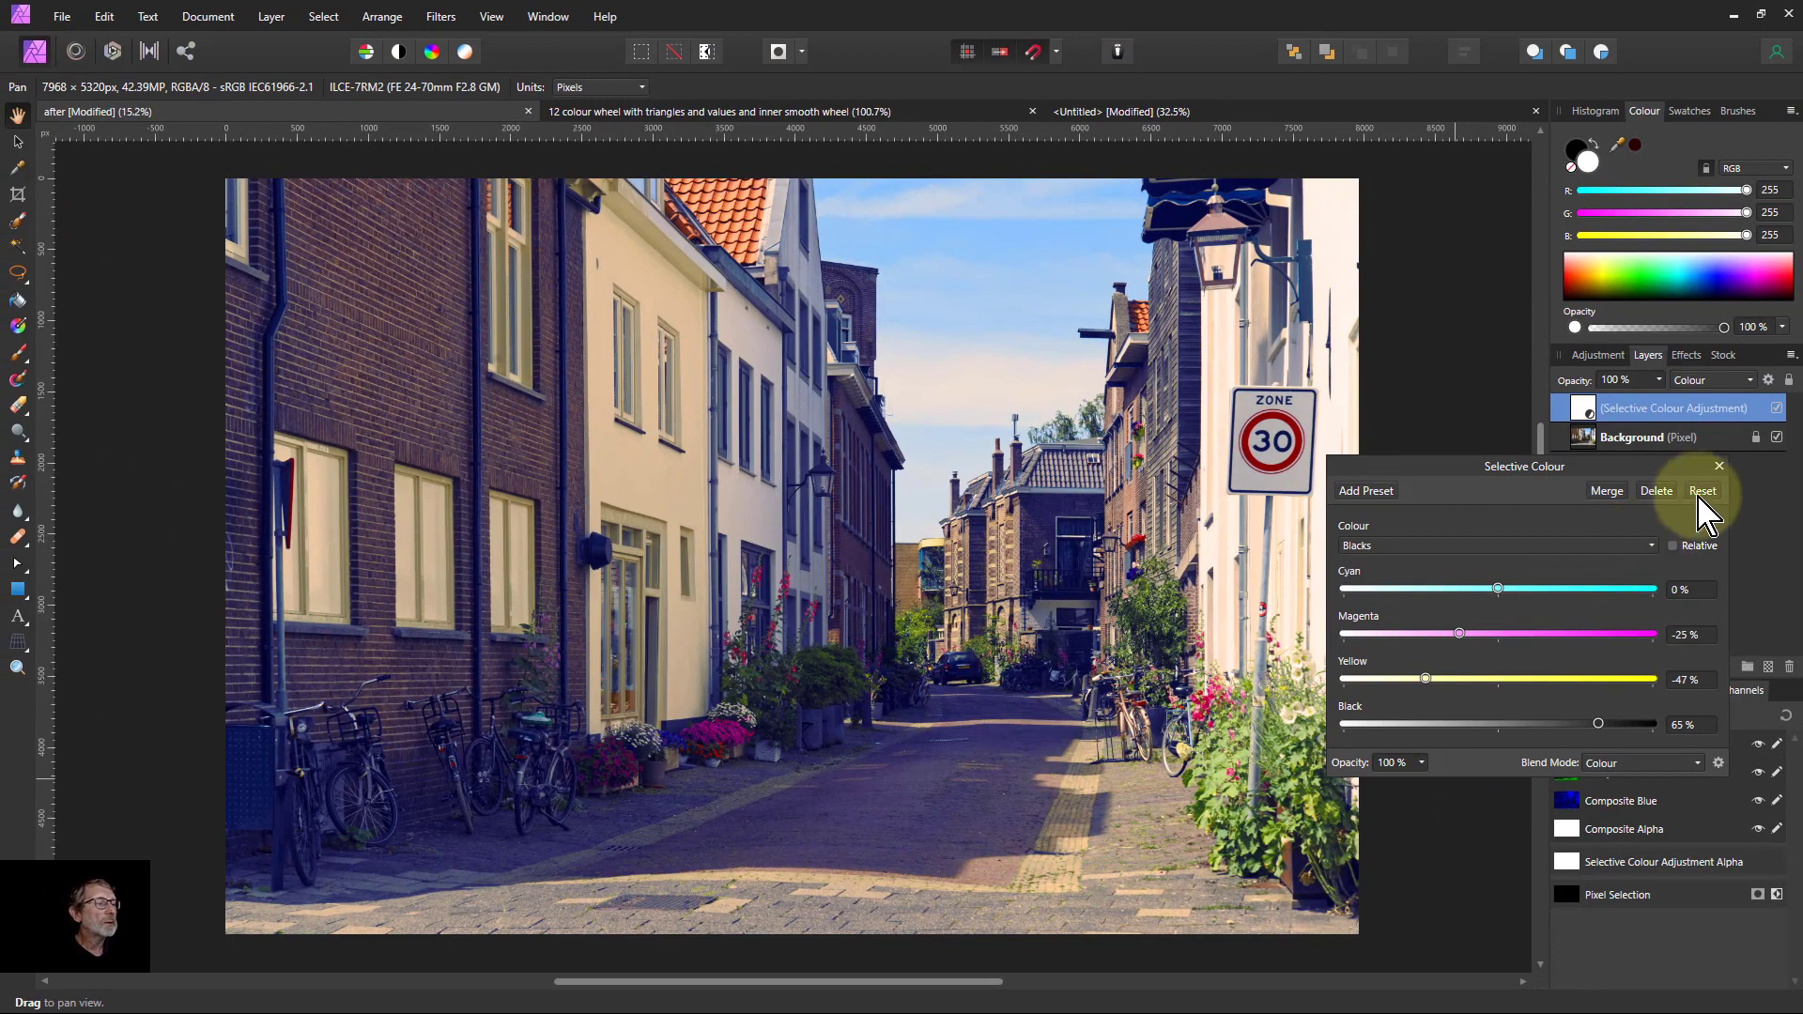
Close the Selective Colour settings and toggle the adjustment layer off and on for a before/after comparison
{"action": "left_click", "coordinate": [1719, 466]}
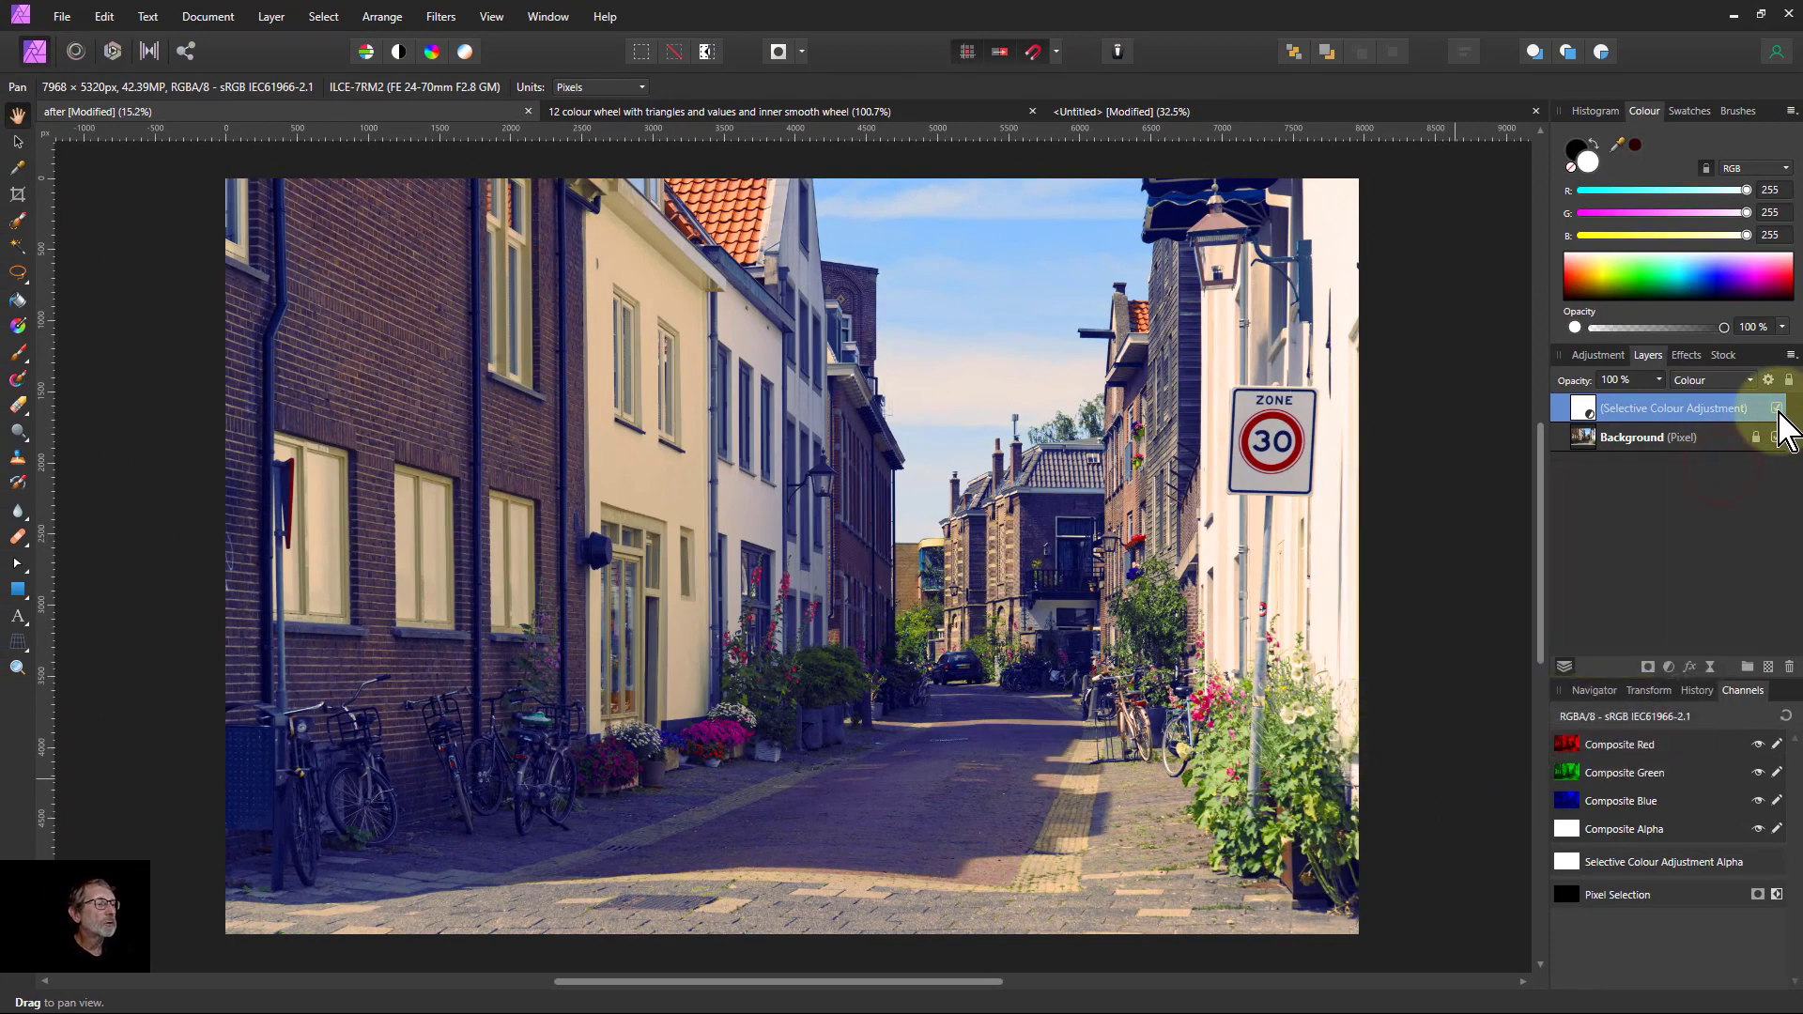
{"action": "left_click", "coordinate": [1776, 407]}
{"action": "left_click", "coordinate": [1776, 407]}
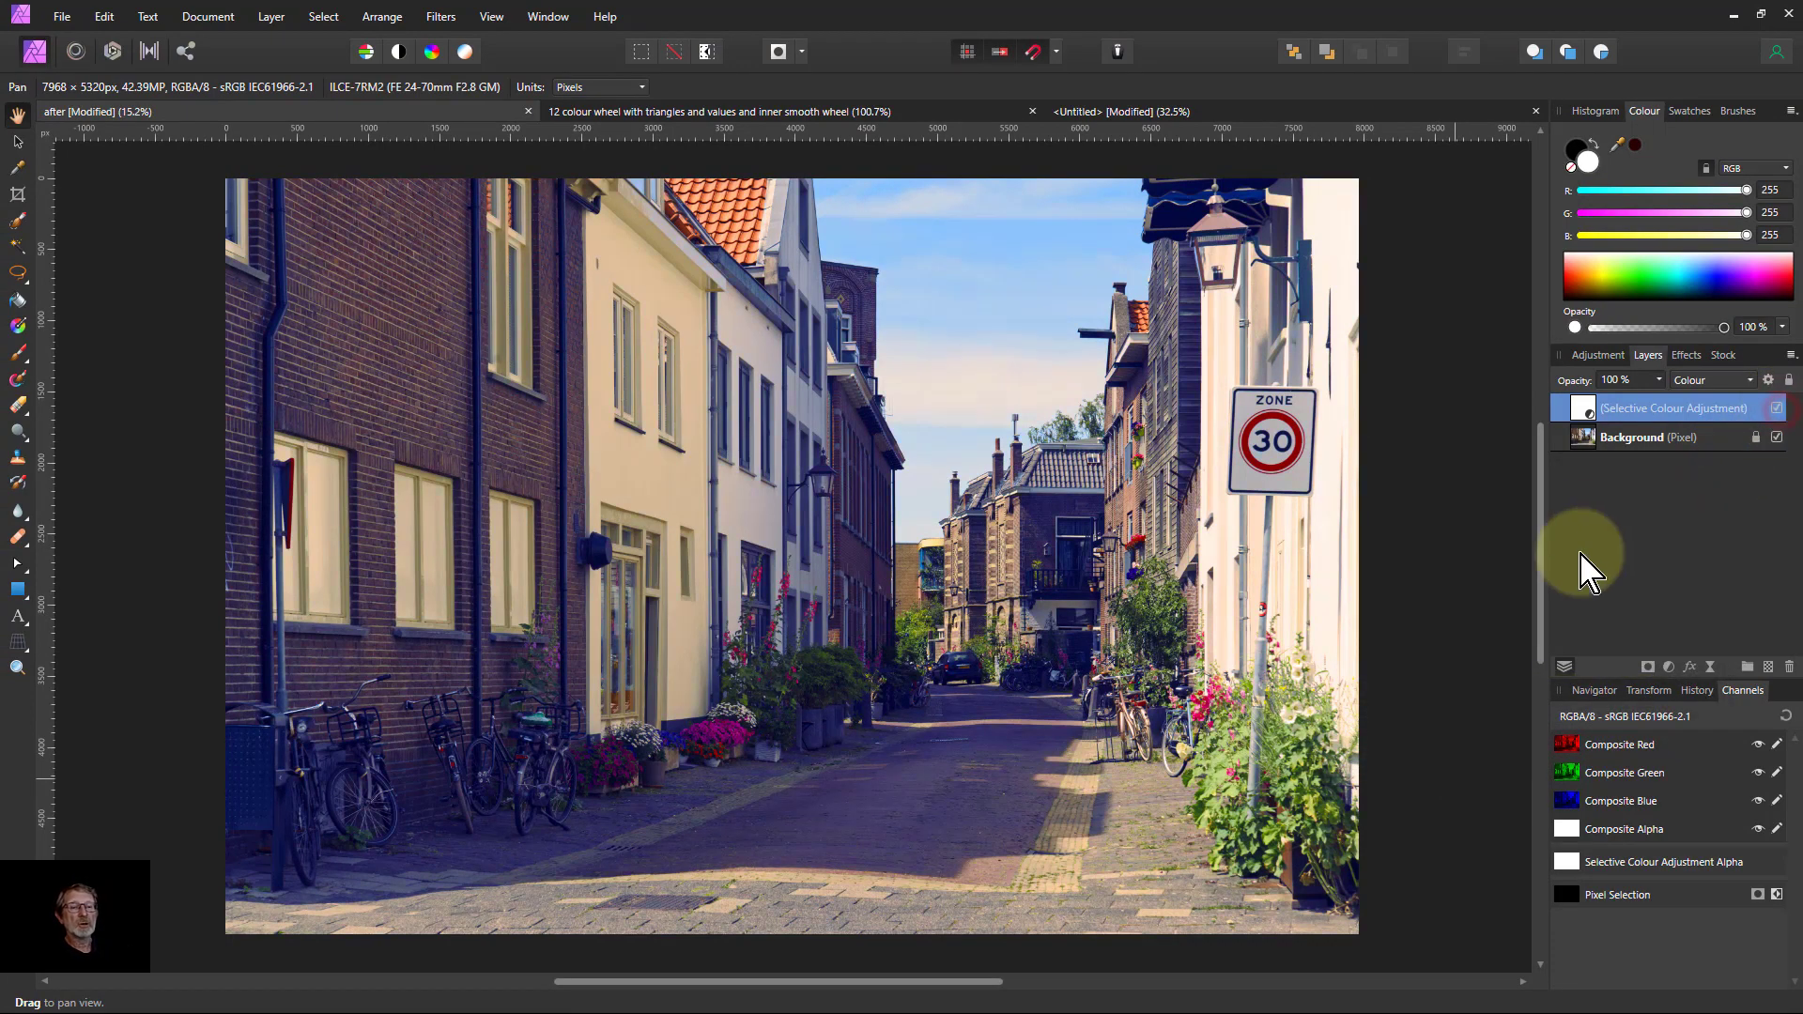